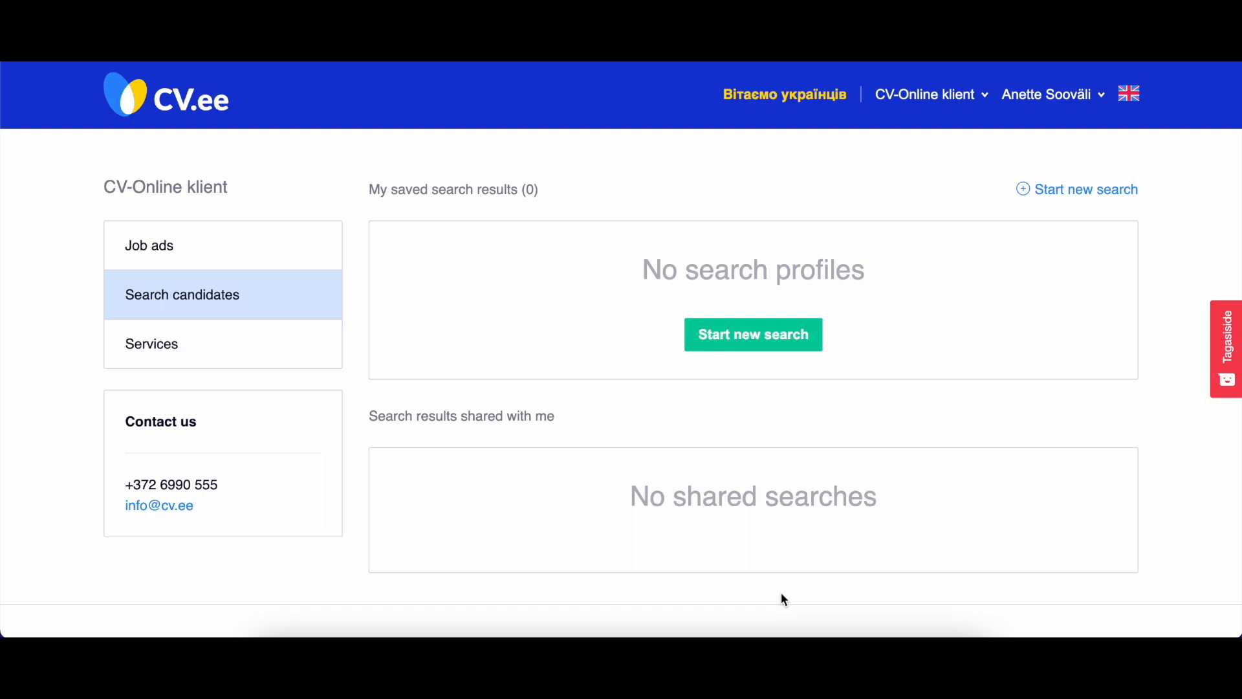
# Start a new candidate search and add a second search filter.
pyautogui.click(767, 346)
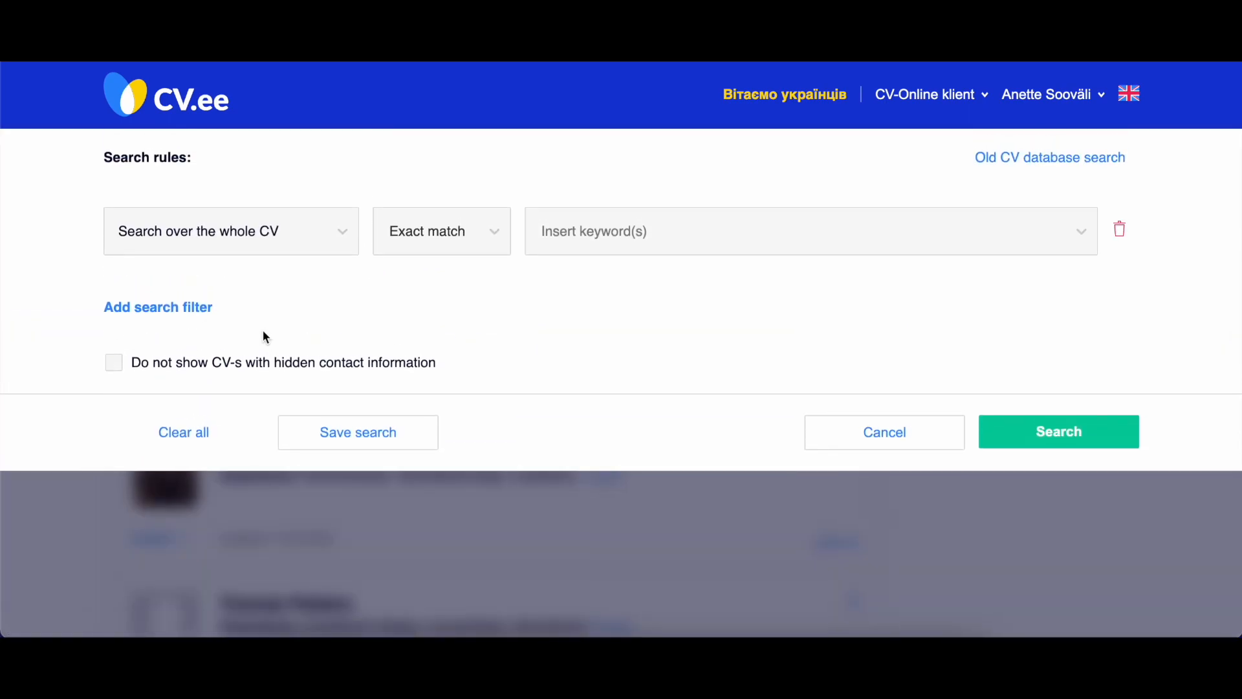
pyautogui.click(188, 311)
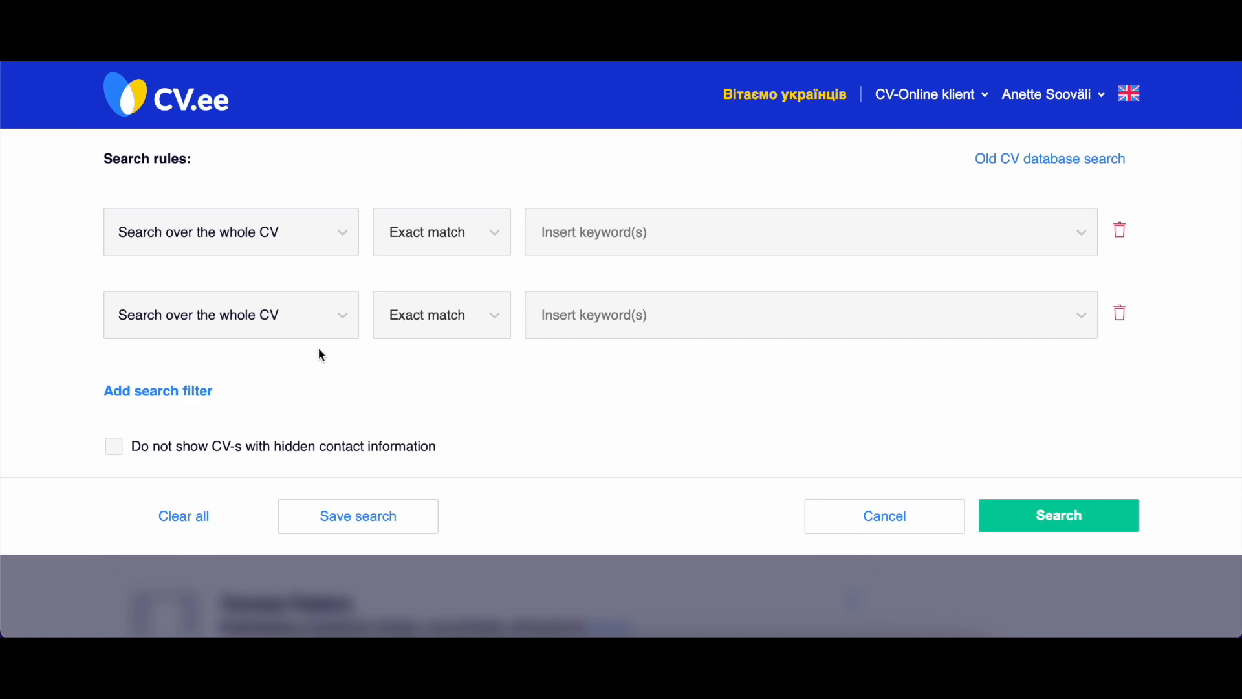
# Examine the criteria available for the first search rule, including the Expectations, Education, and Skills and licenses categories.
pyautogui.click(306, 226)
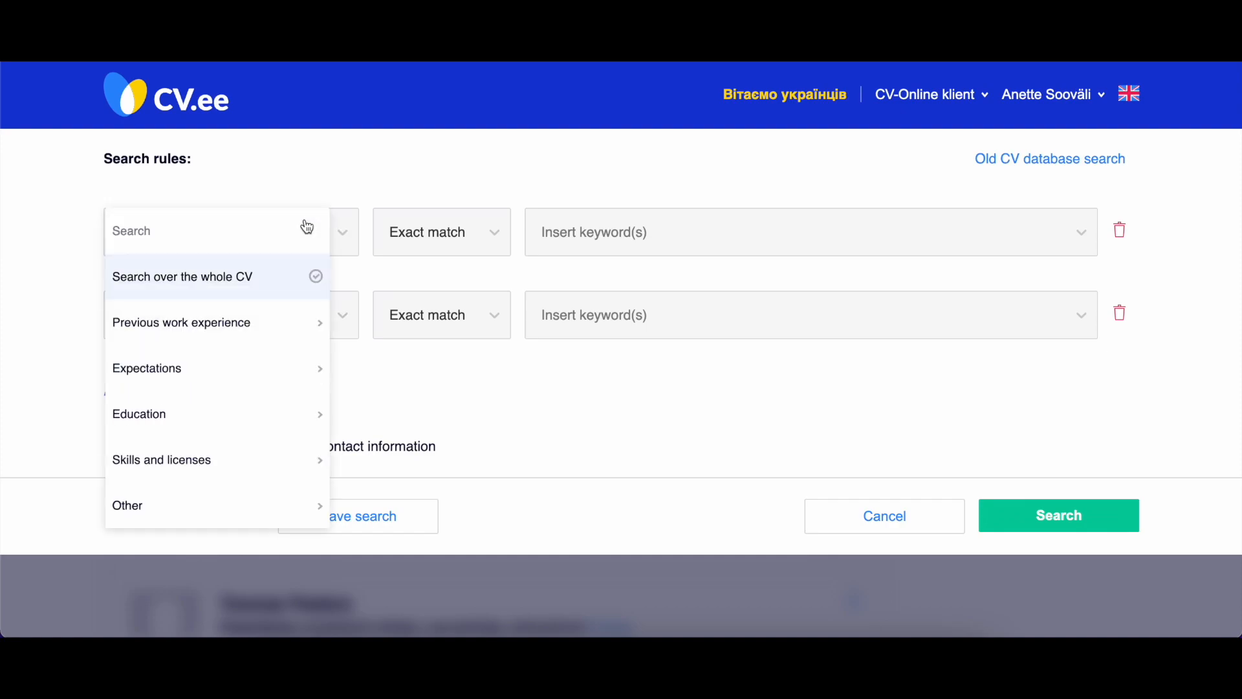
pyautogui.click(231, 367)
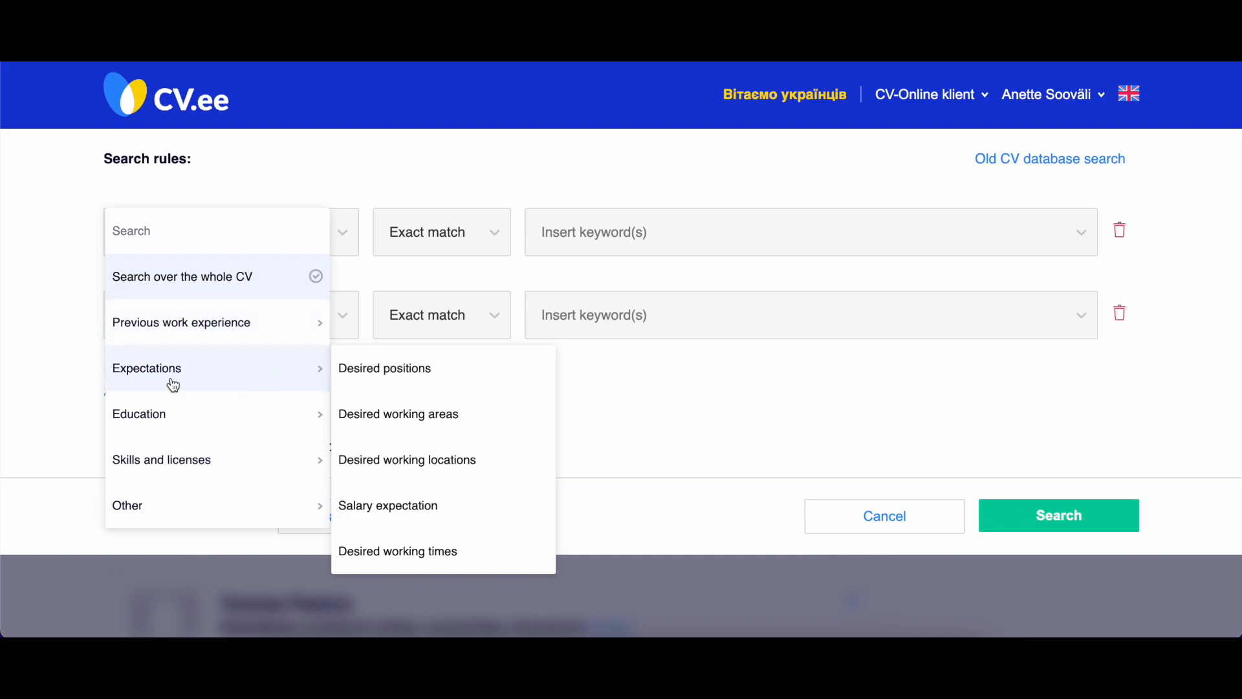
pyautogui.click(206, 378)
pyautogui.click(207, 378)
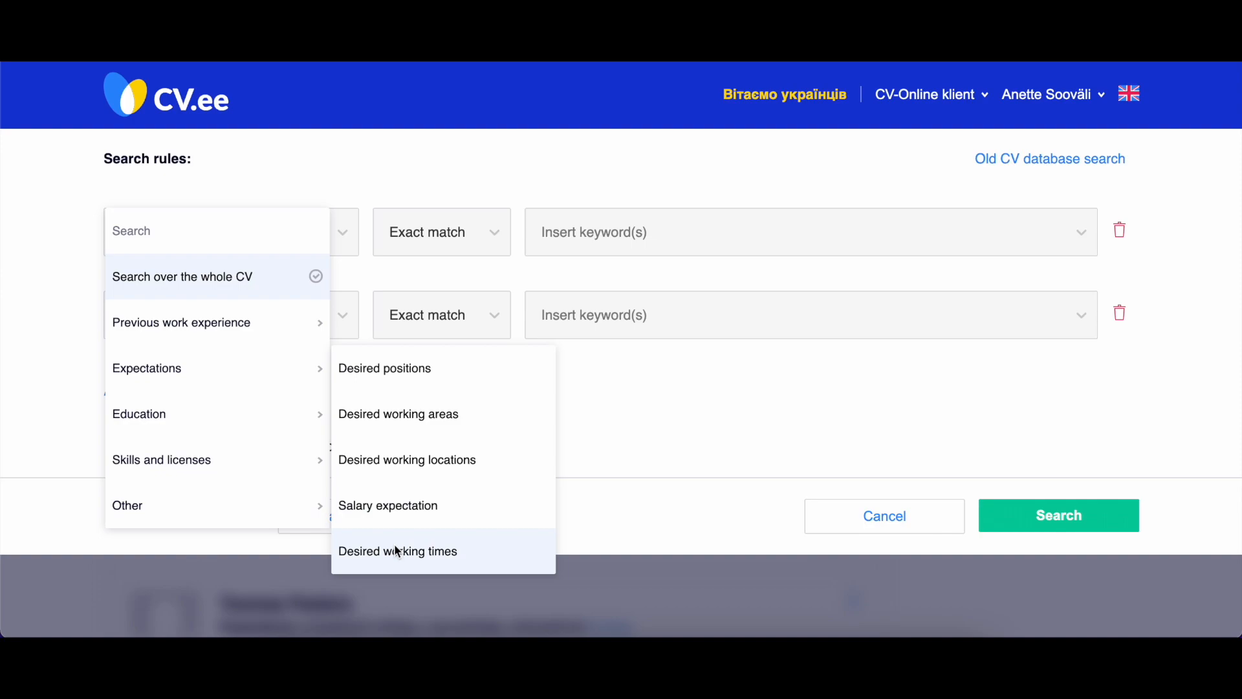
pyautogui.click(225, 362)
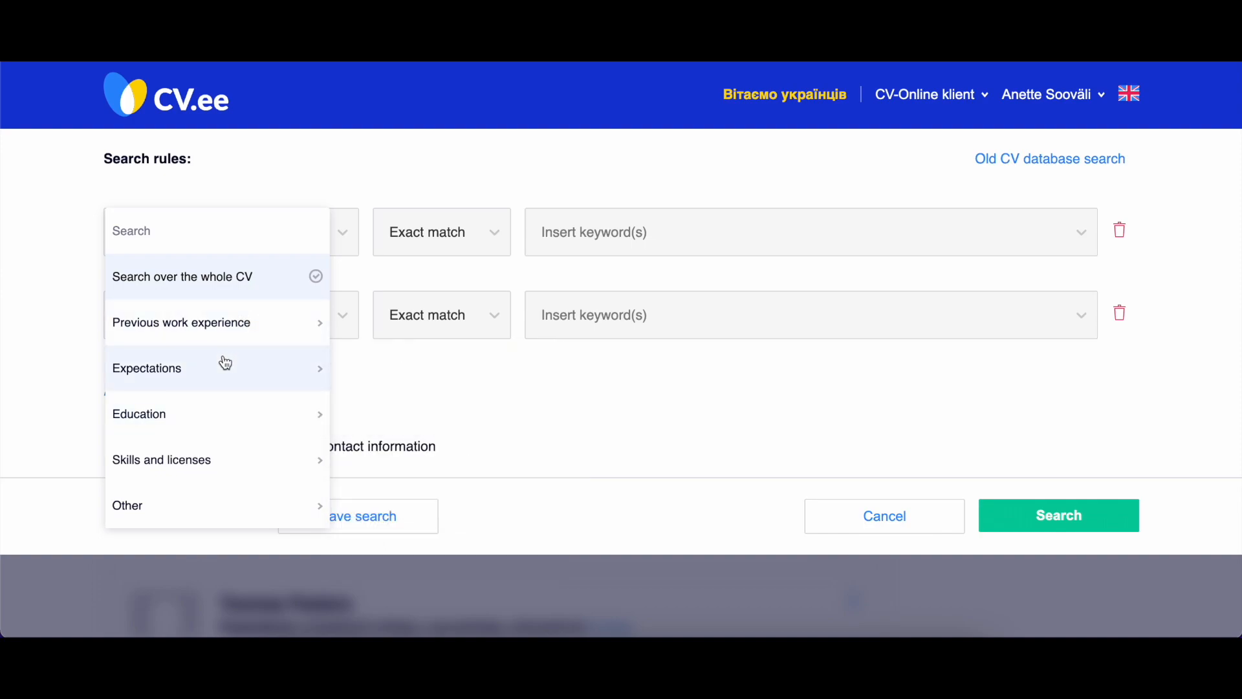
pyautogui.click(222, 414)
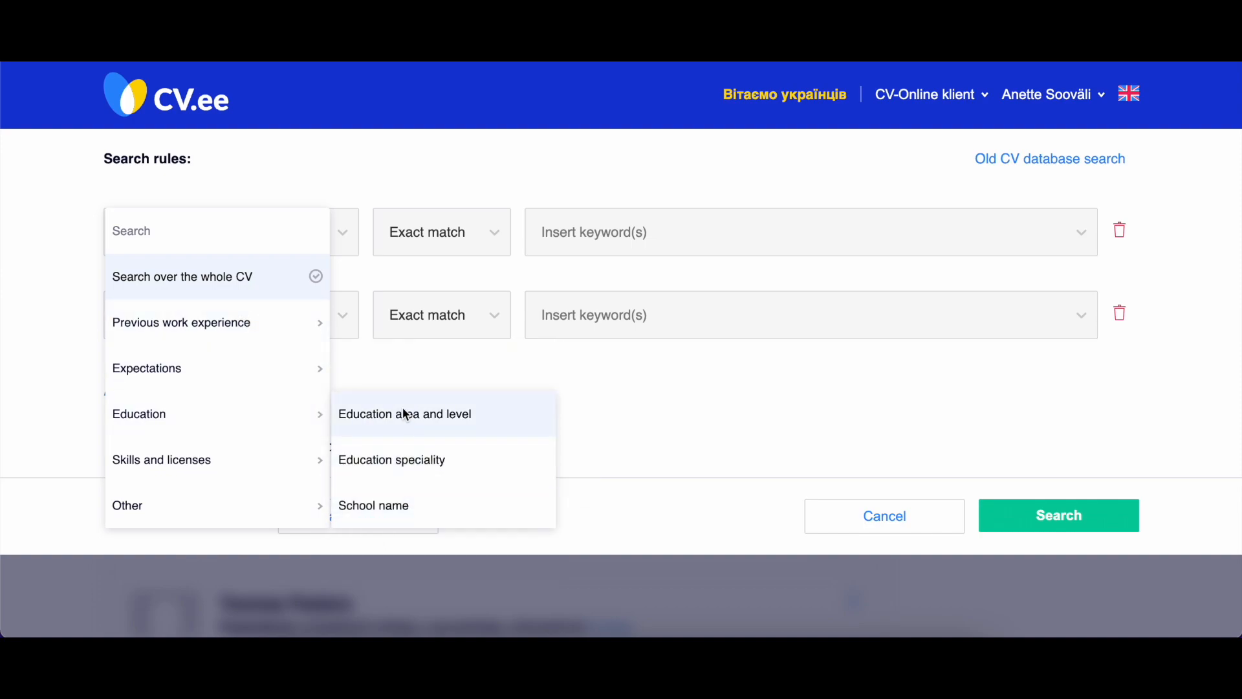
pyautogui.click(244, 466)
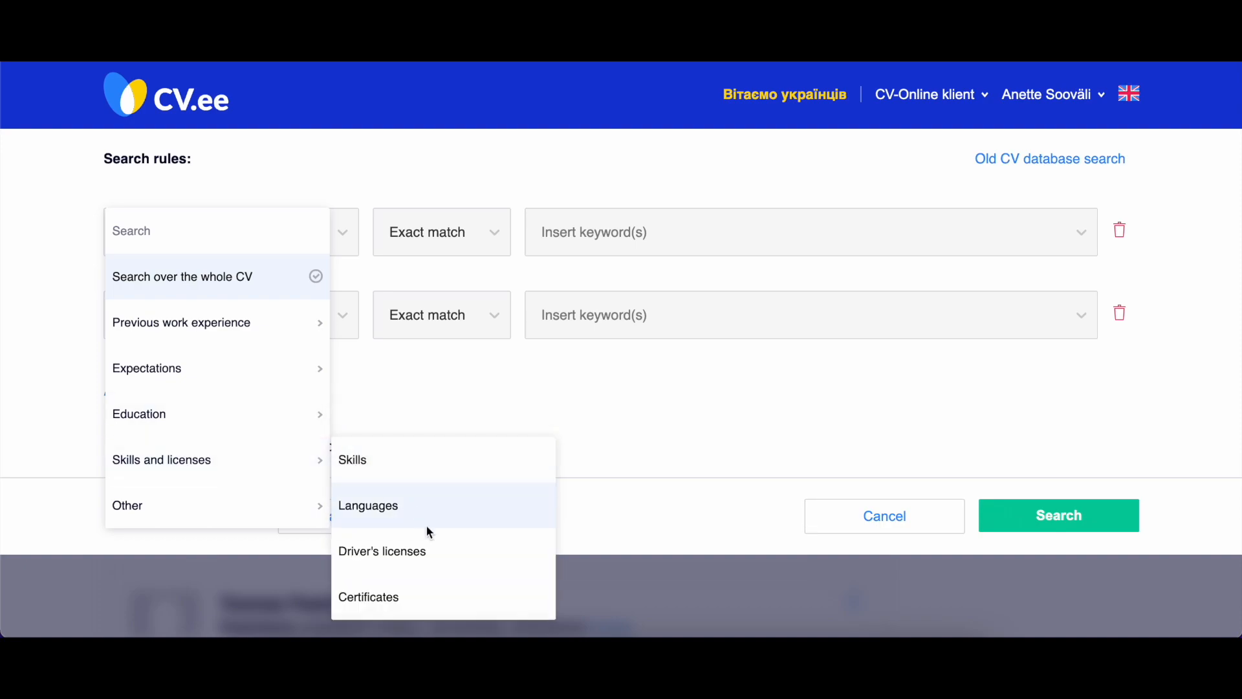
pyautogui.click(400, 384)
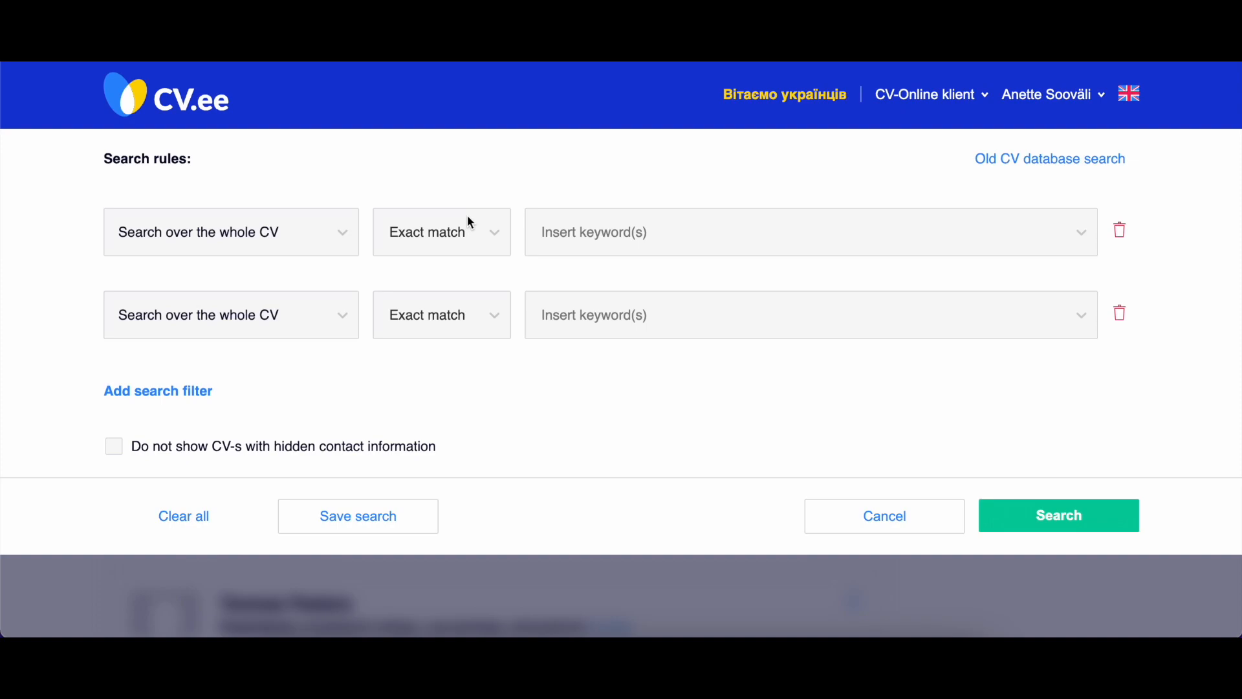
# Give the first rule the keyword "manag" with Partial match, and switch its matching to Does not contain.
pyautogui.click(488, 232)
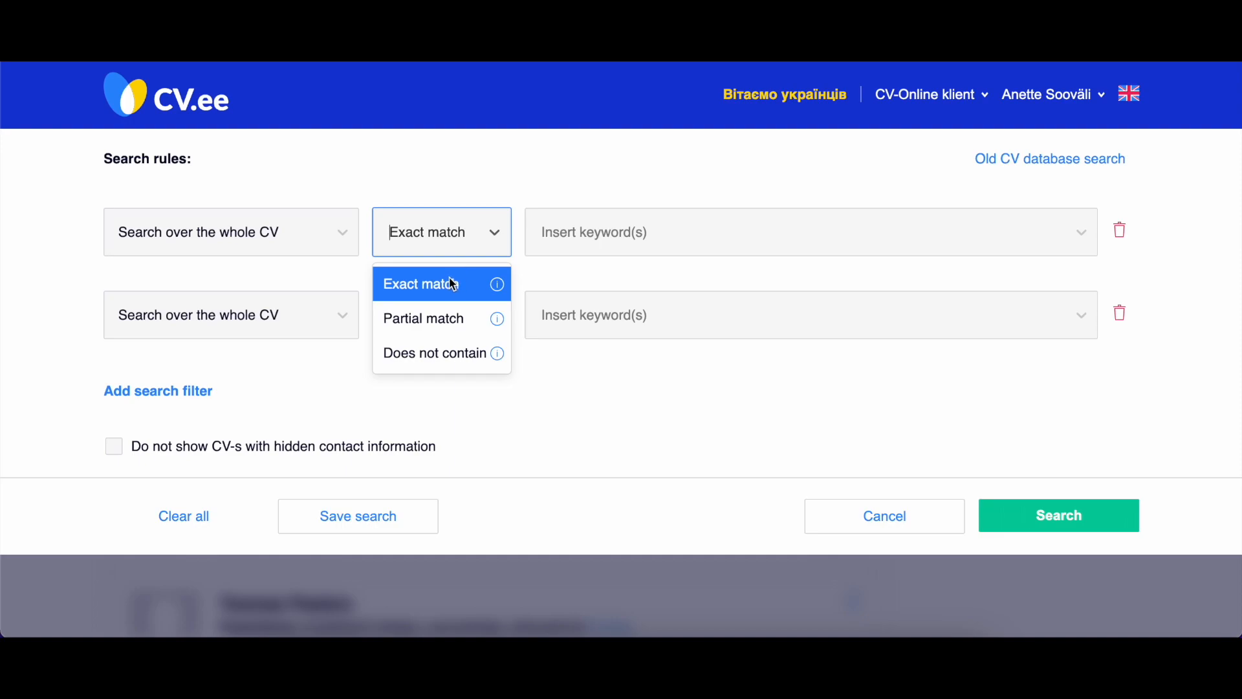
pyautogui.click(445, 317)
pyautogui.click(592, 239)
pyautogui.write('manag')
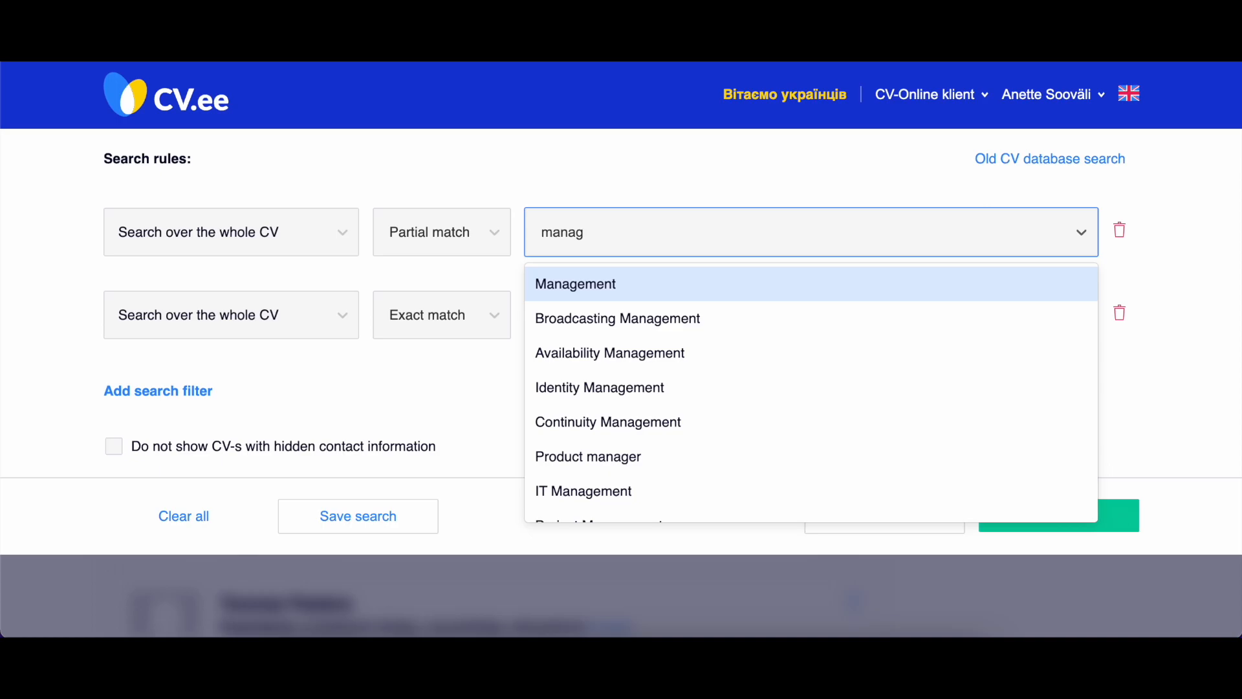
pyautogui.click(499, 221)
pyautogui.click(429, 352)
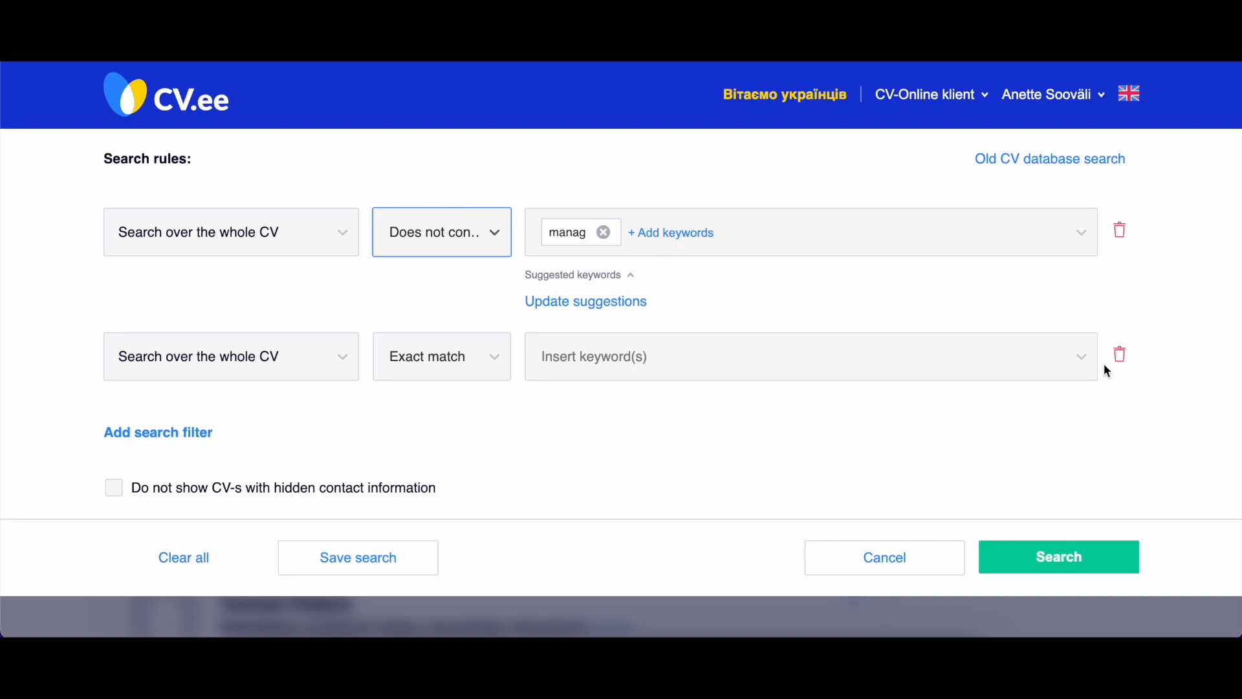
# Delete the empty second search filter and remove the keyword "manag" from the remaining rule.
pyautogui.click(1121, 360)
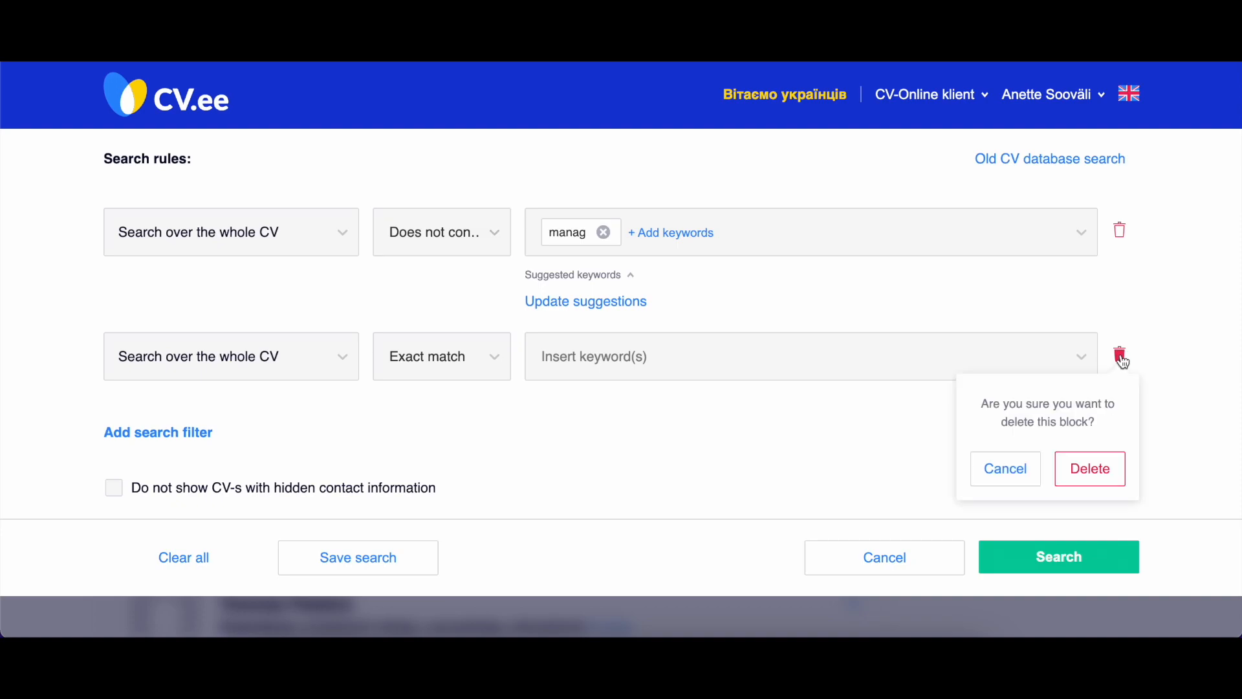
pyautogui.click(1071, 473)
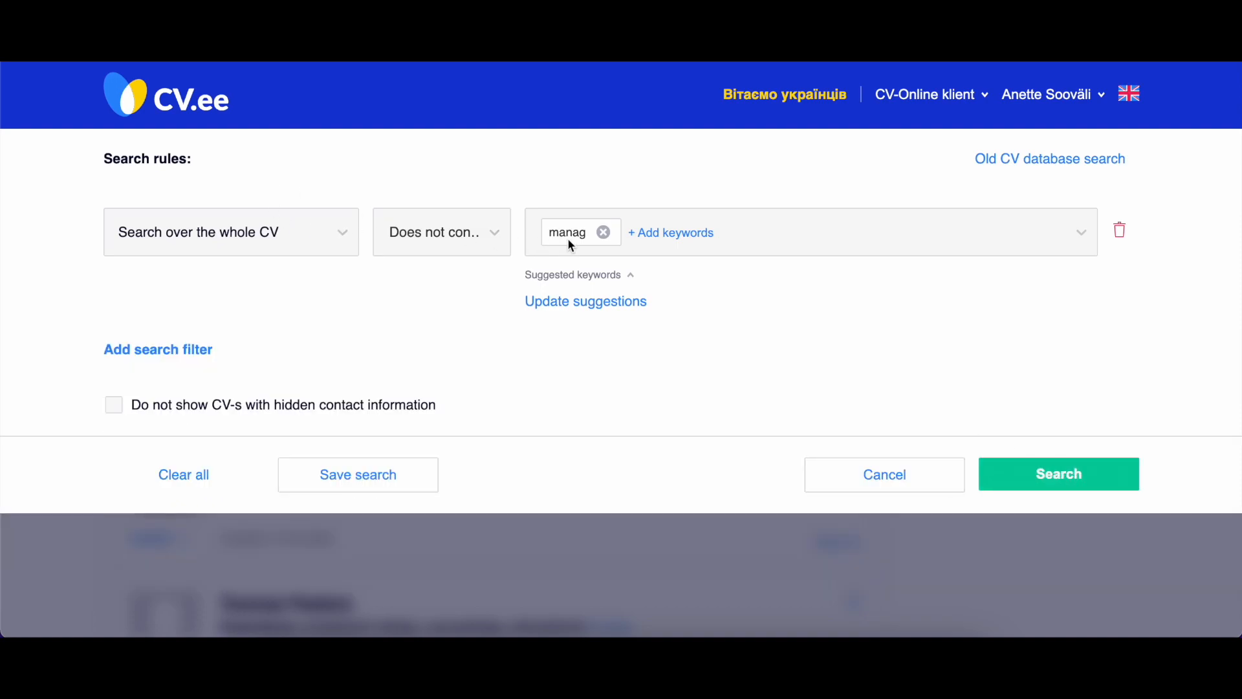
pyautogui.click(605, 232)
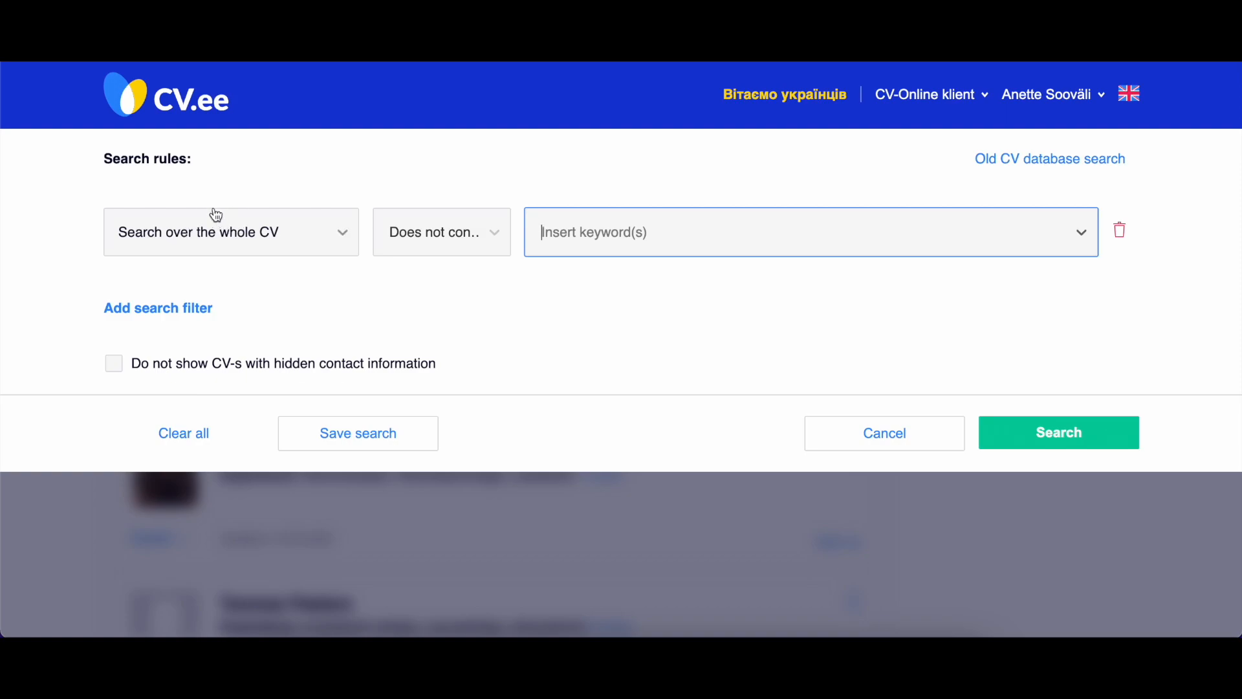
# Set the rule's matching to Exact match and add the custom keyword "Sales manager".
pyautogui.click(450, 233)
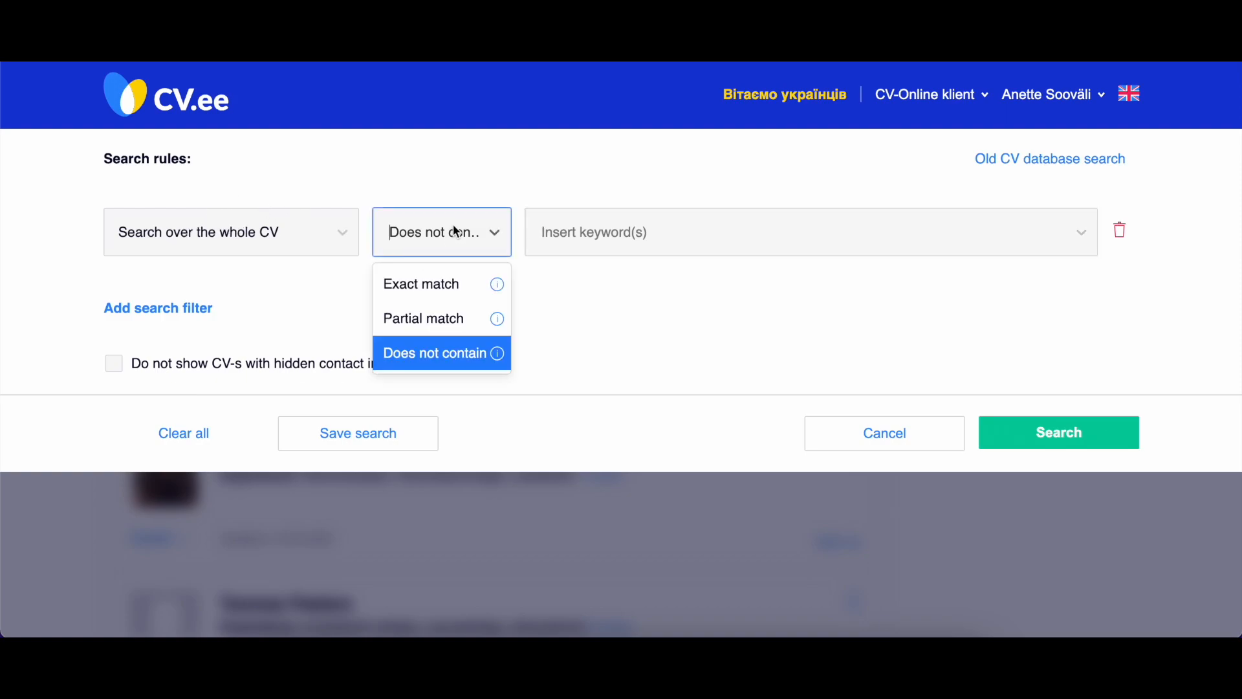
pyautogui.click(448, 283)
pyautogui.click(618, 222)
pyautogui.write('Sales manager')
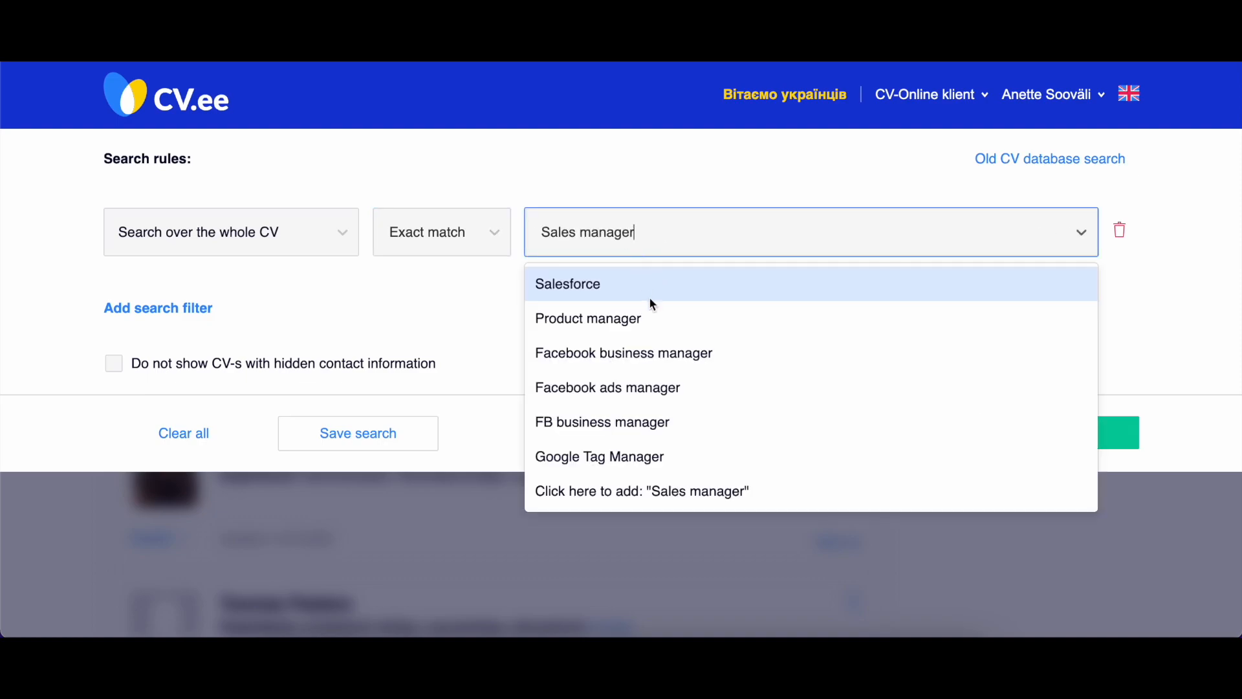
pyautogui.click(592, 496)
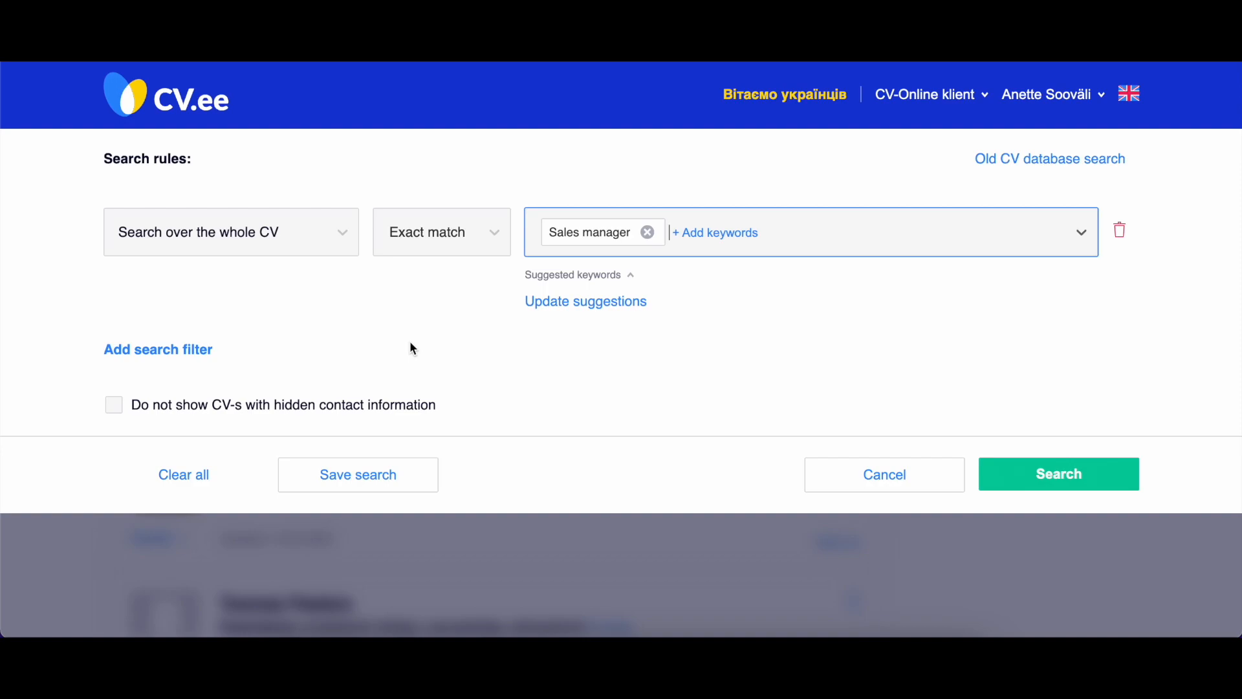
# Replace the keyword "Sales manager" with the custom keyword "Sales" and collapse the suggested keywords.
pyautogui.click(646, 233)
pyautogui.click(596, 237)
pyautogui.write('Sales')
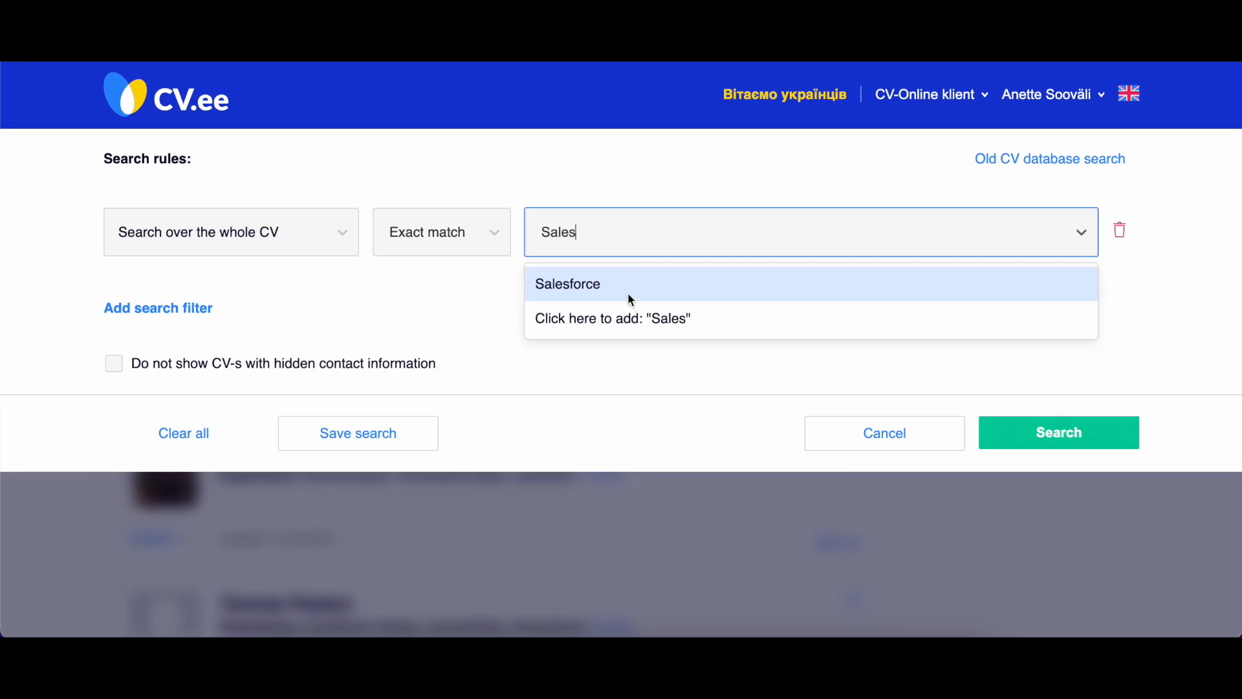
pyautogui.click(620, 318)
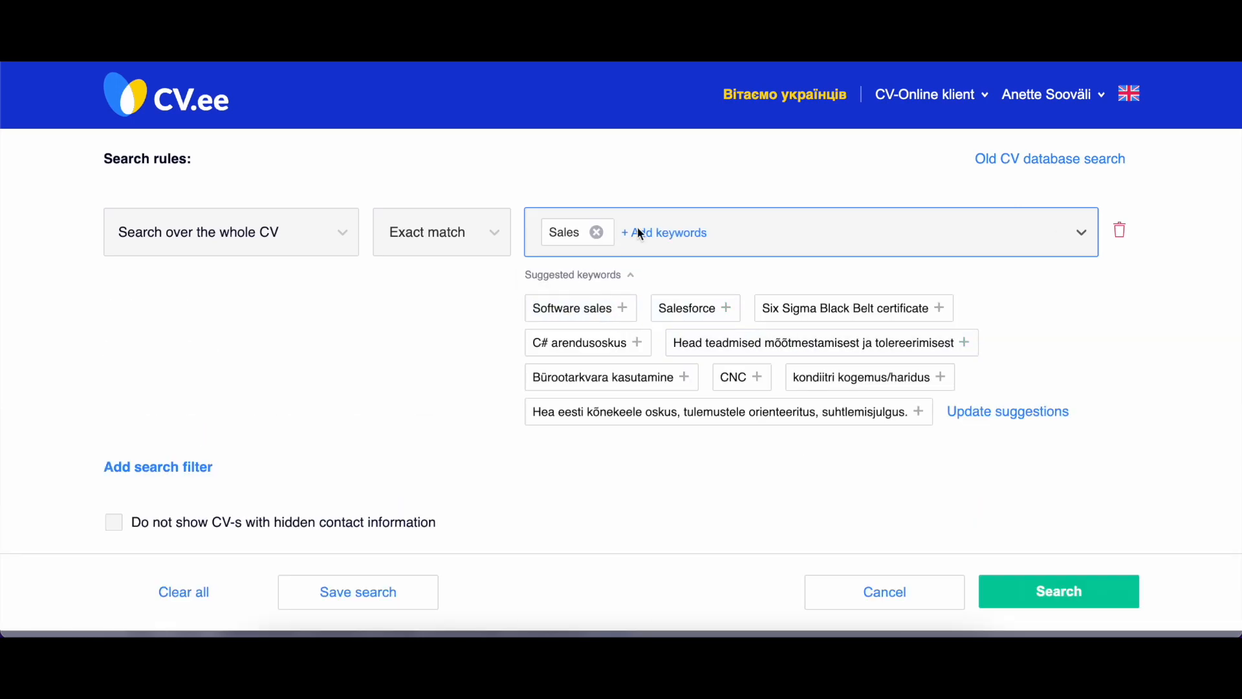
pyautogui.click(600, 276)
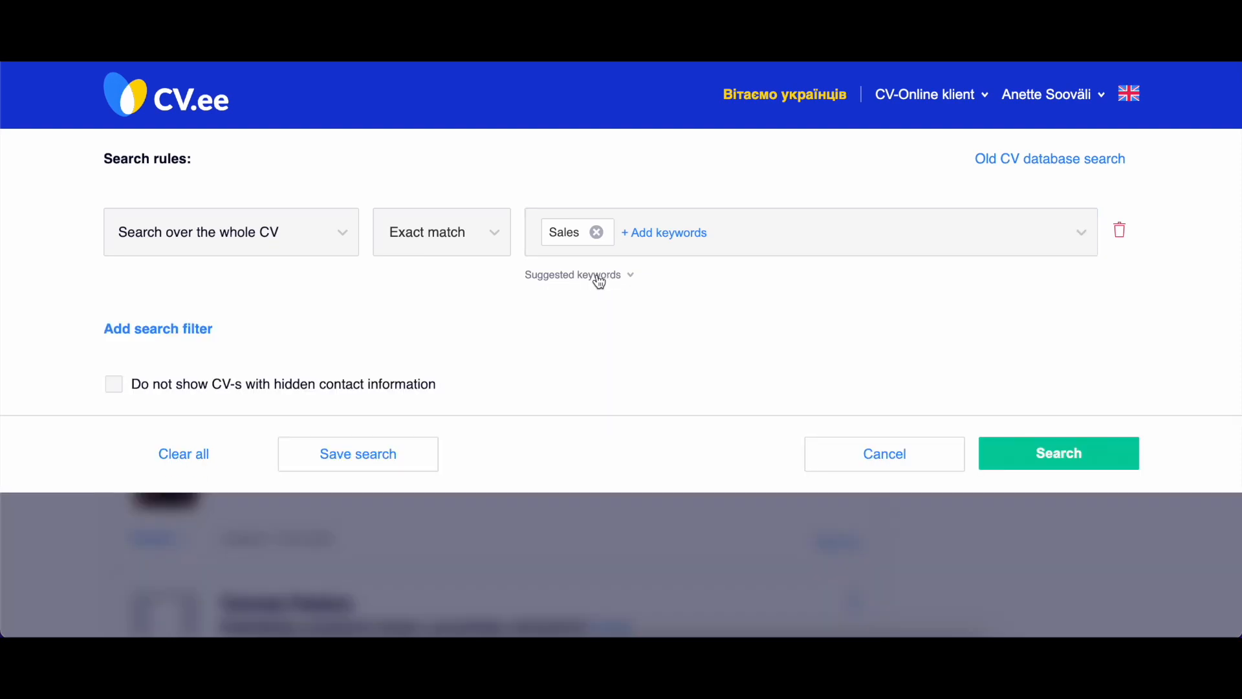
# Add a second whole-CV search filter with the custom keyword "manag" and set it to Partial match.
pyautogui.click(153, 331)
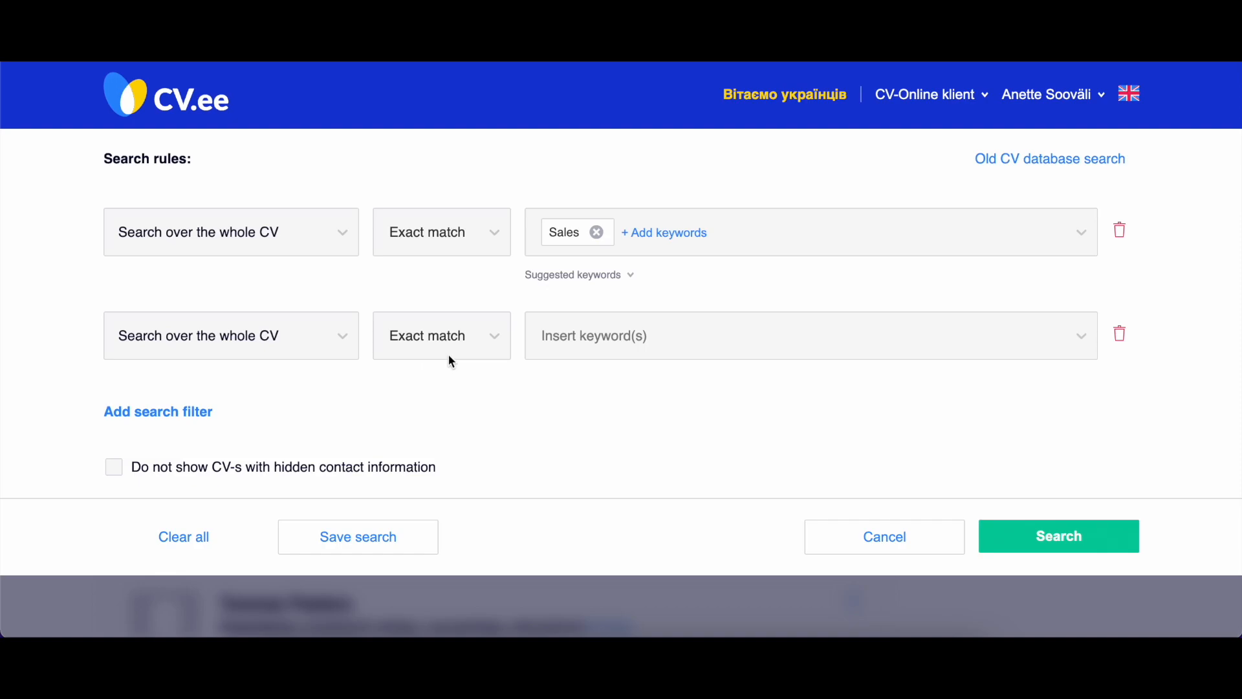
pyautogui.click(607, 336)
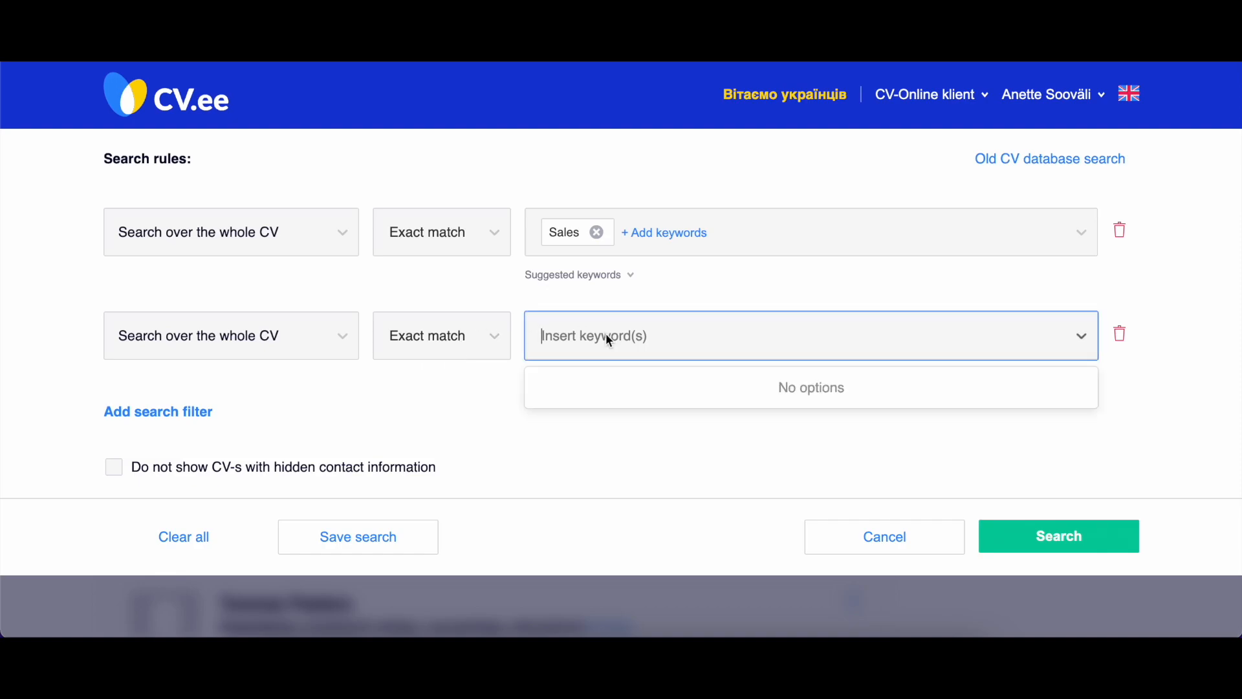
pyautogui.write('manag')
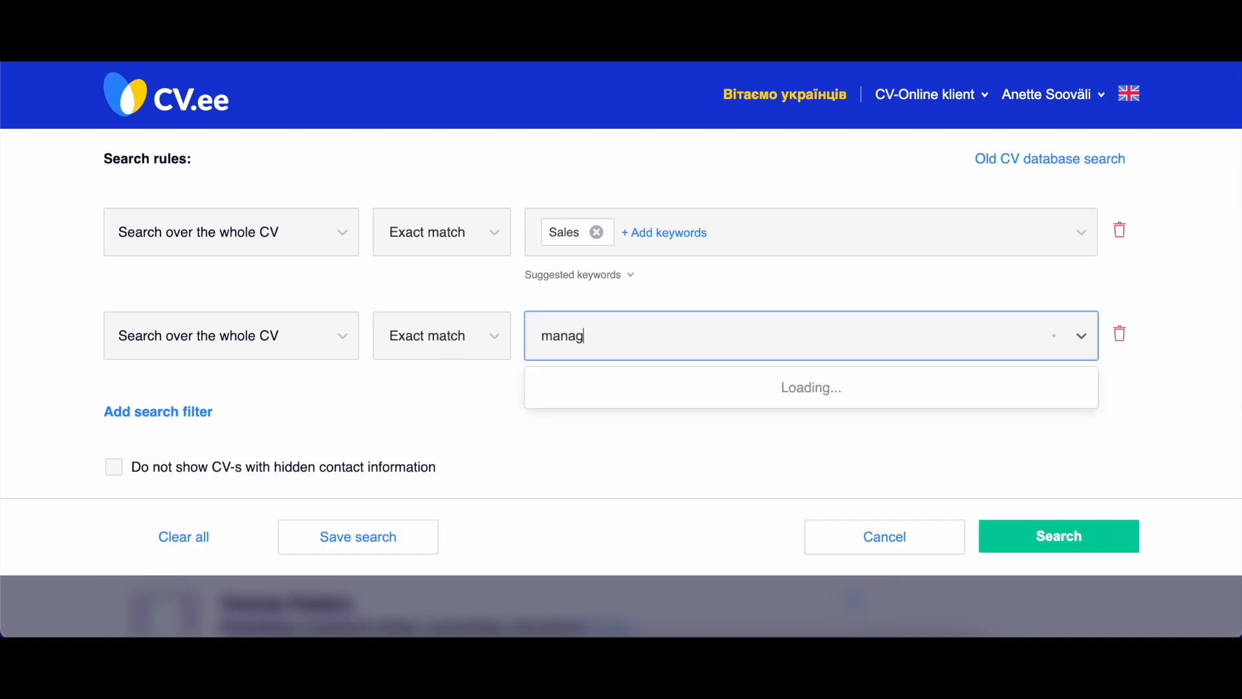
pyautogui.scroll(-5, 624, 422)
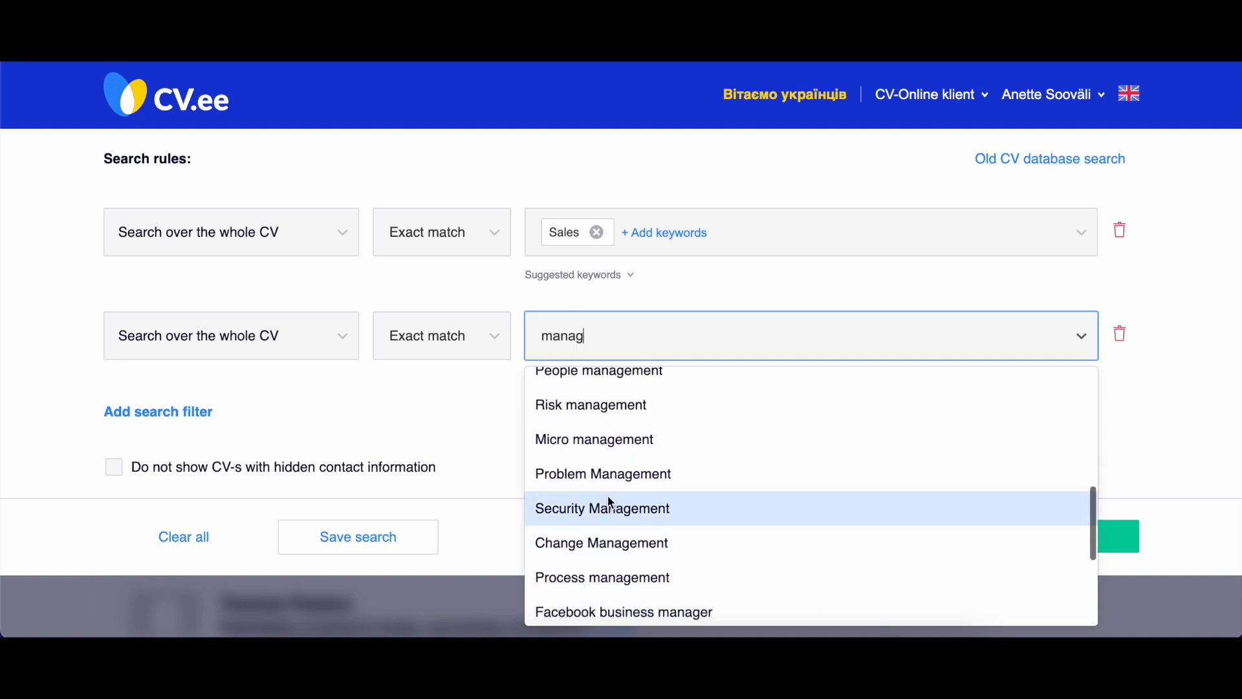
pyautogui.scroll(-3, 604, 513)
pyautogui.click(602, 599)
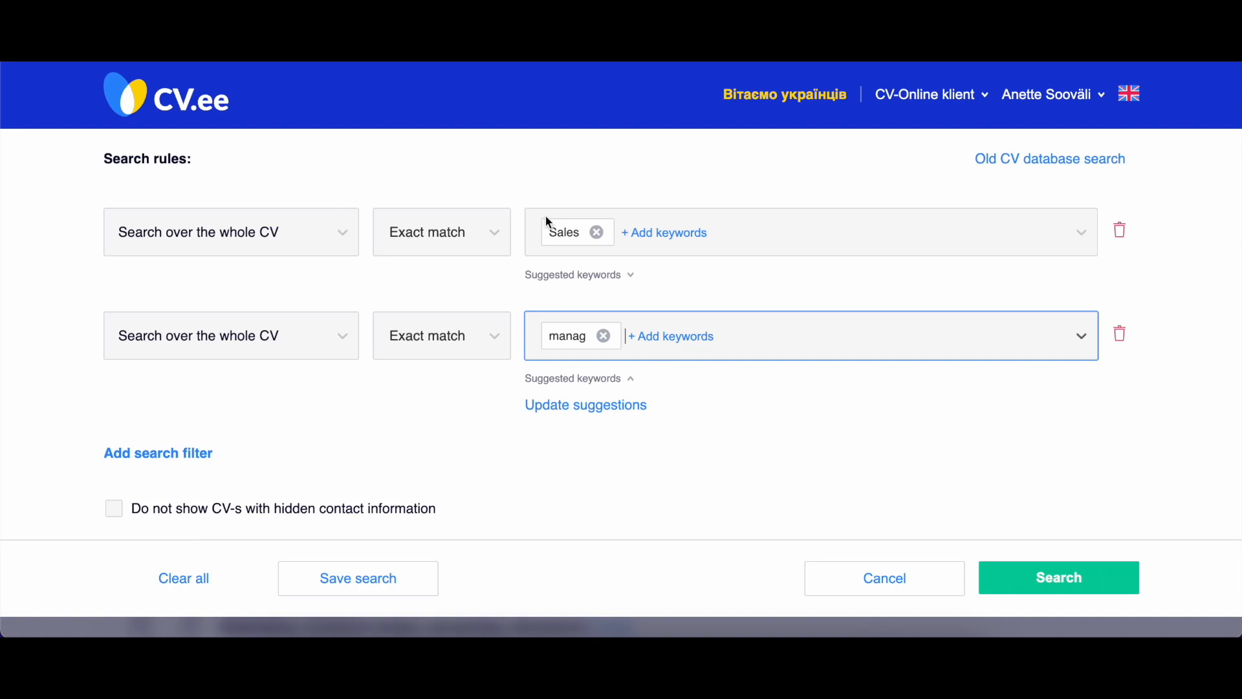
pyautogui.click(433, 346)
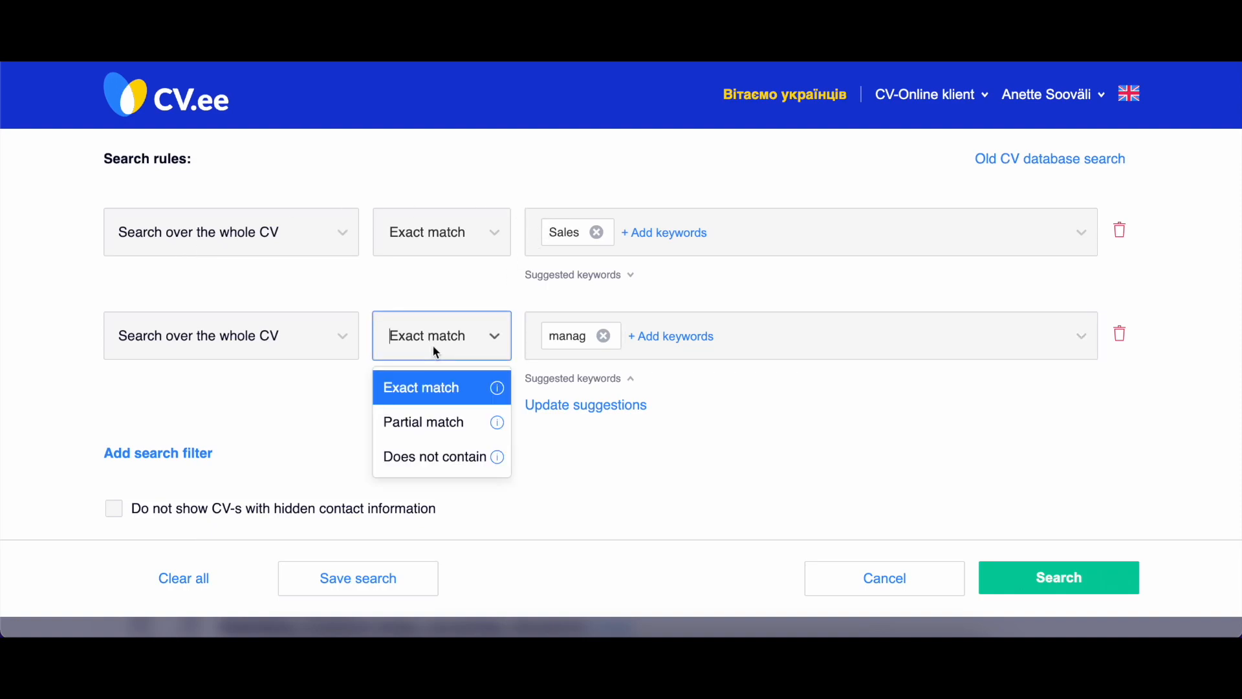
pyautogui.click(448, 424)
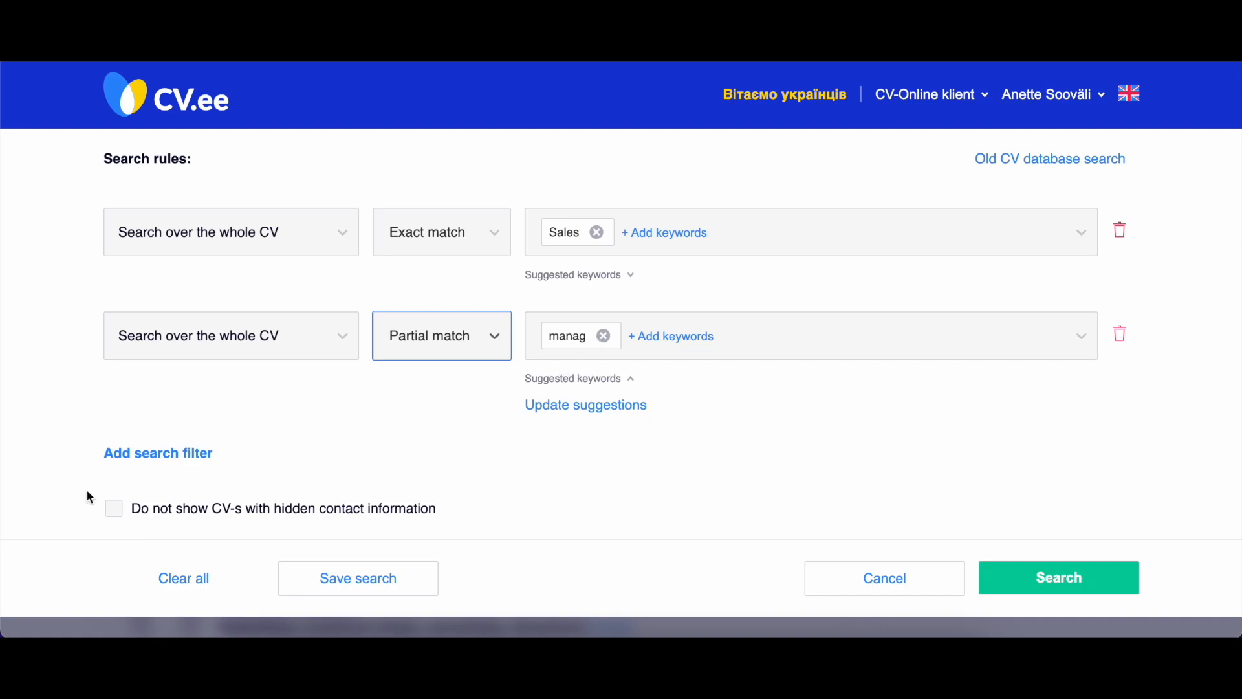
# Add a third whole-CV search filter set to Does not contain with the custom keyword "B2C".
pyautogui.click(158, 457)
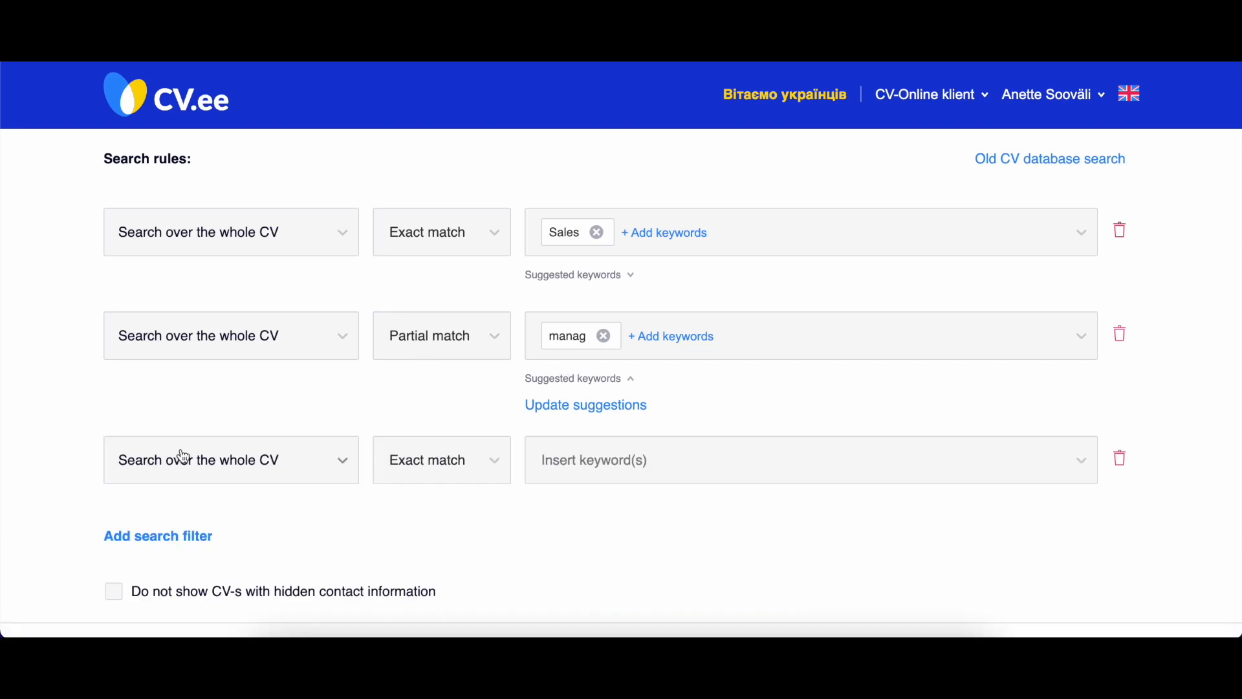
pyautogui.click(459, 461)
pyautogui.click(433, 580)
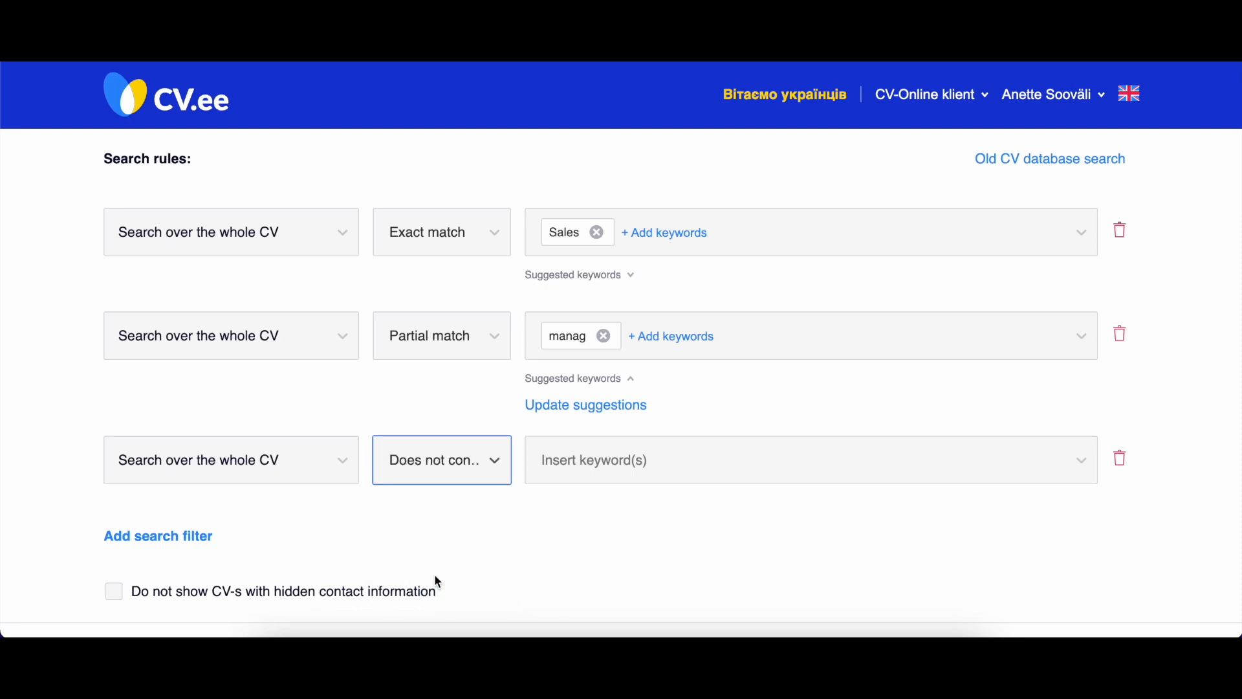
pyautogui.click(600, 466)
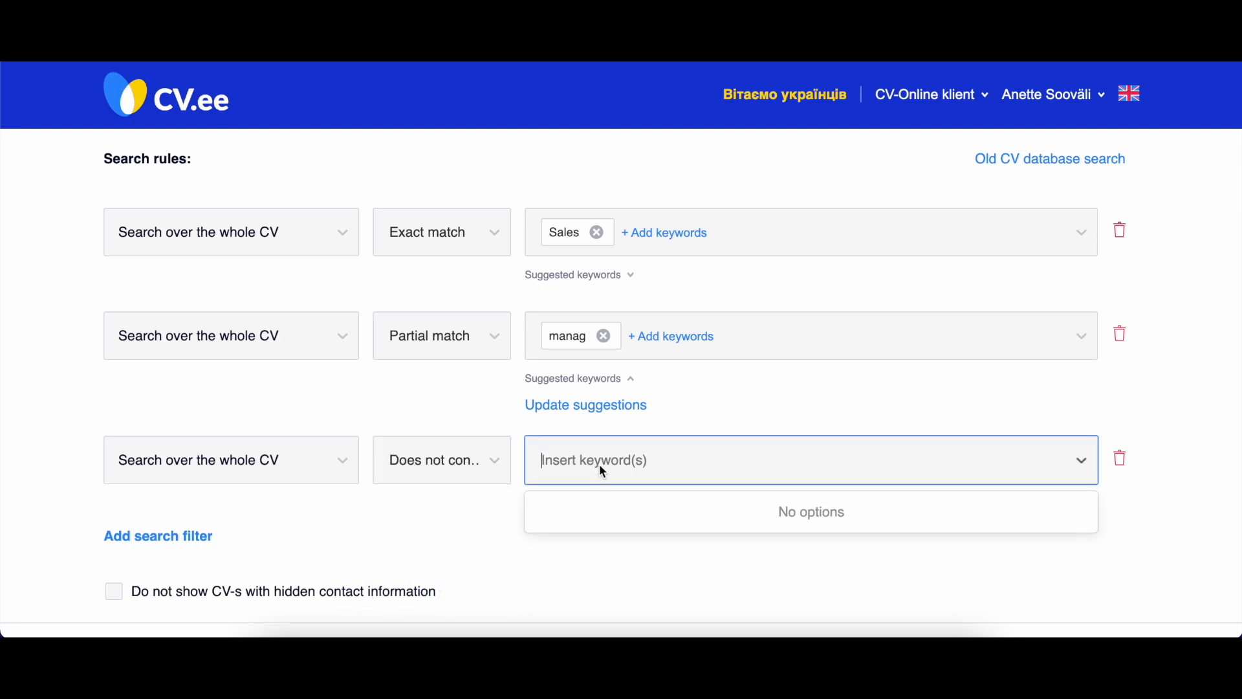
pyautogui.write('B2C')
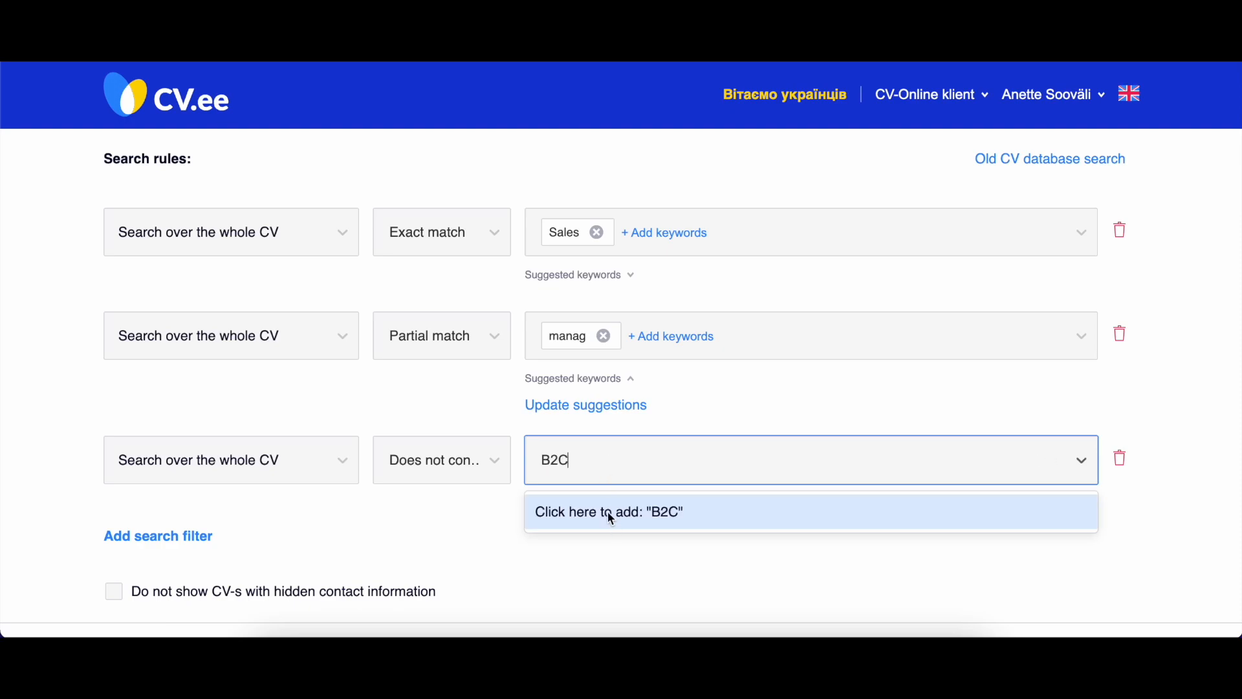
pyautogui.click(611, 516)
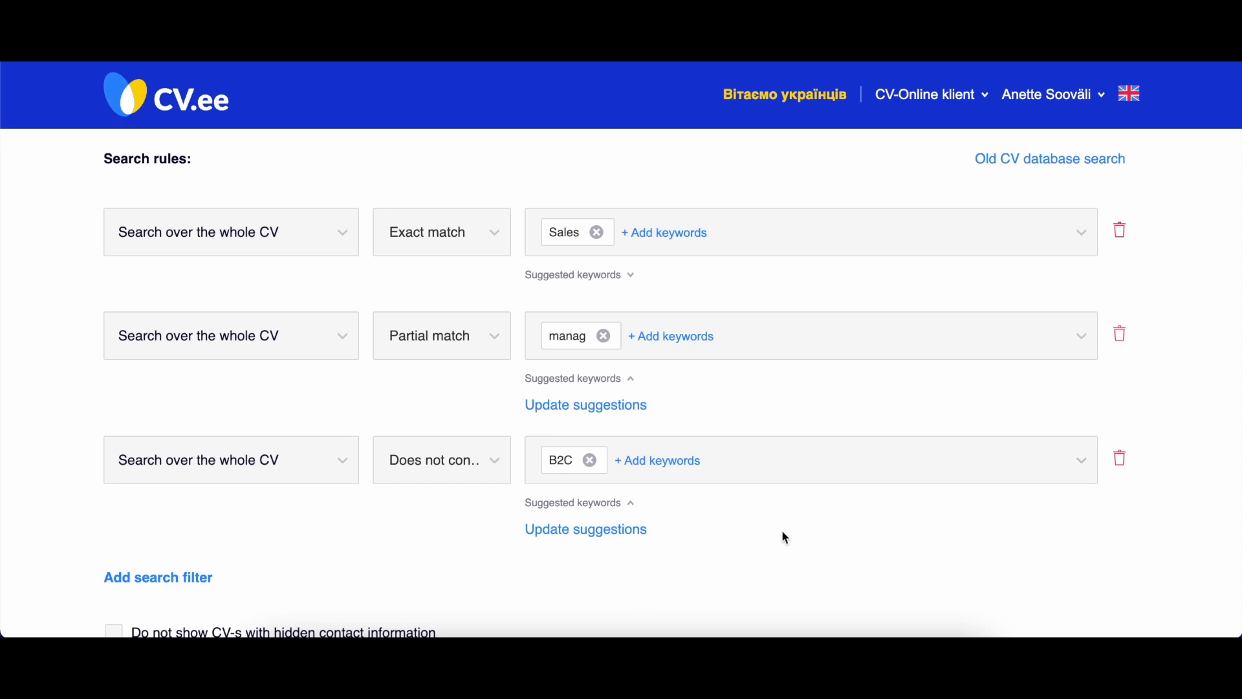
# Delete the search filter that partially matches the keyword "manag".
pyautogui.scroll(-1, 765, 515)
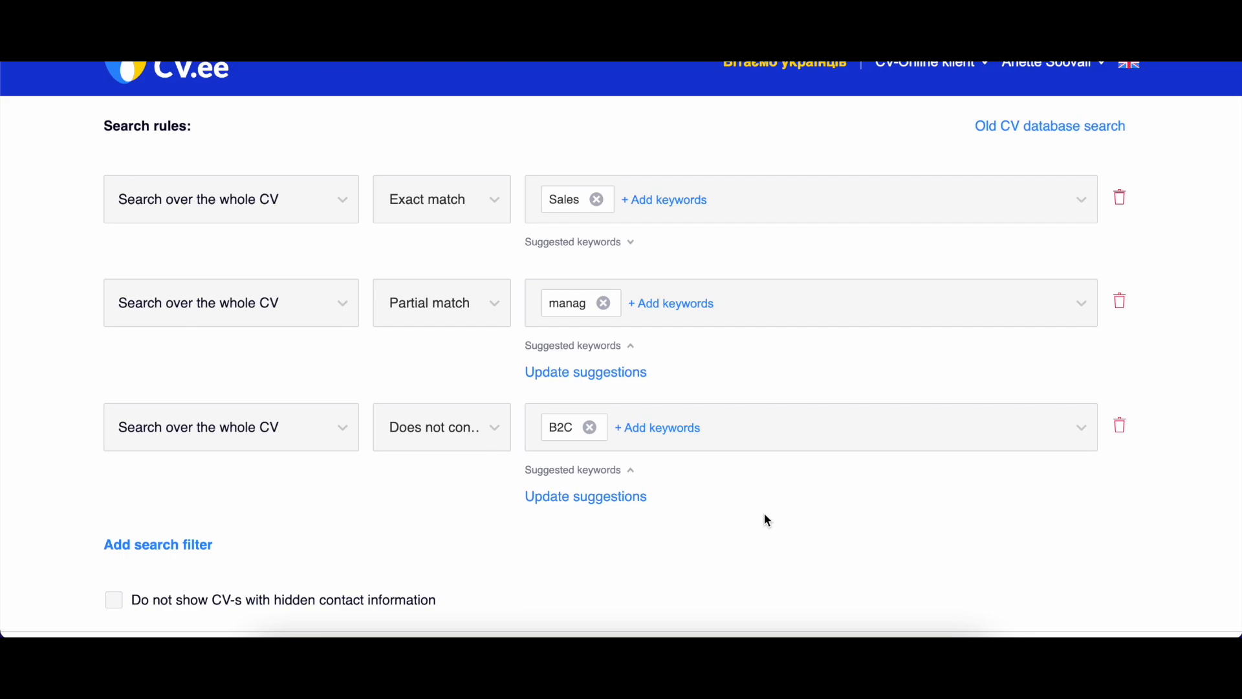
pyautogui.click(1121, 302)
pyautogui.click(1103, 410)
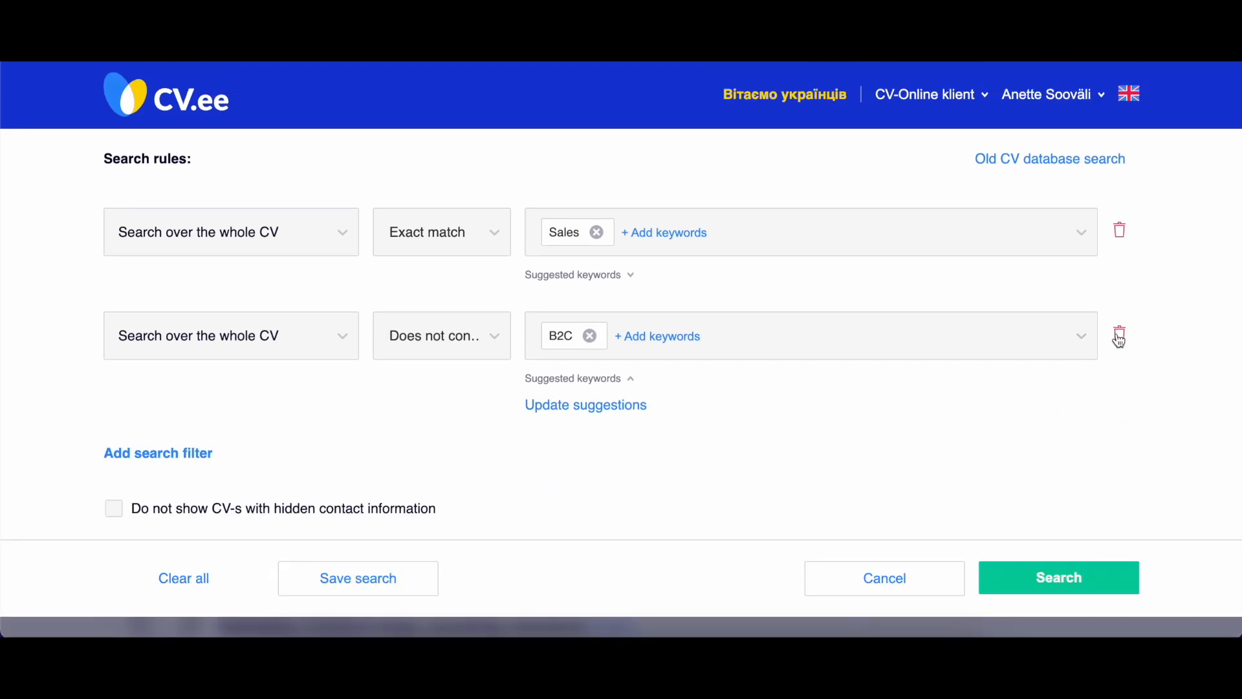
# Delete the search filter that excludes "B2C" and remove the keyword "Sales" from the remaining filter.
pyautogui.click(1120, 337)
pyautogui.click(1099, 273)
pyautogui.click(602, 231)
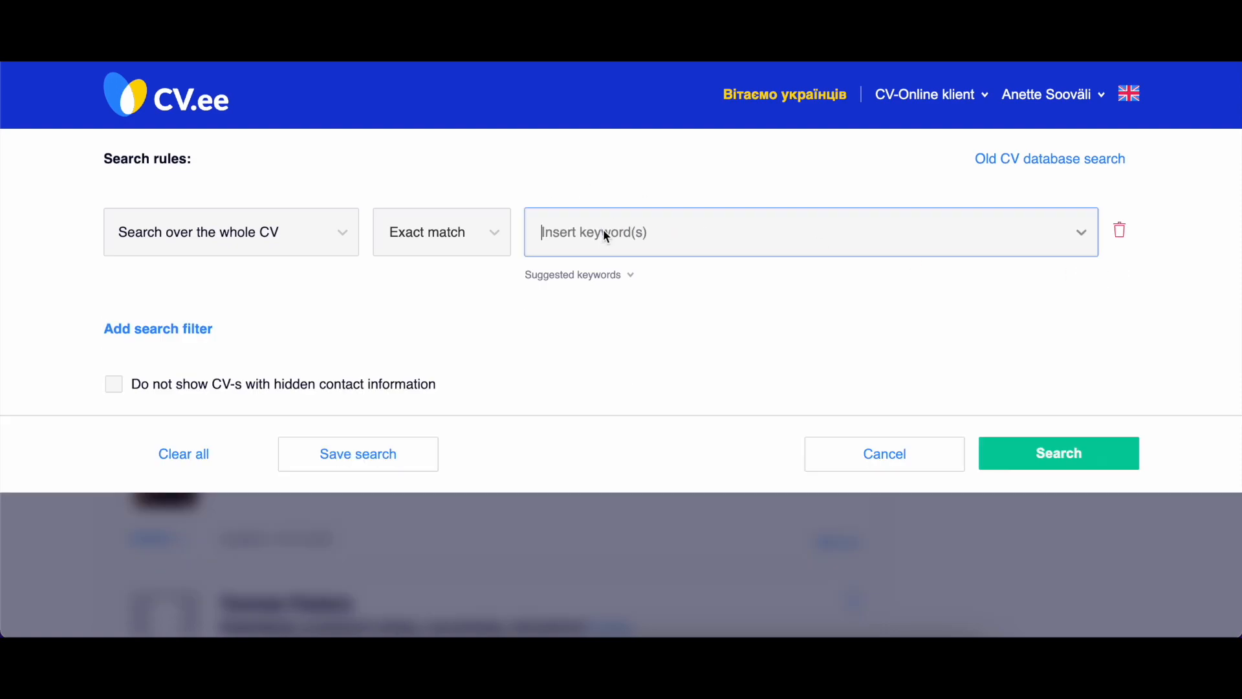
pyautogui.click(491, 175)
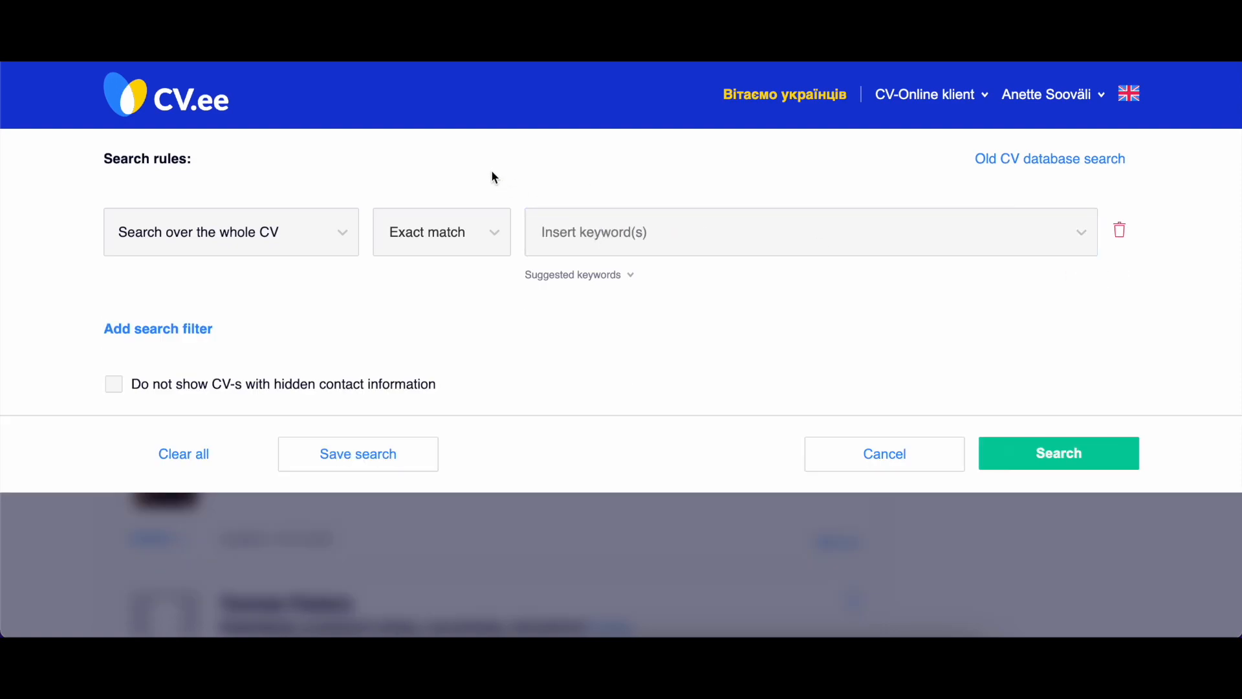
# Set the search filter to Area of last work experience, Contains, with the area Finance / accounting.
pyautogui.click(326, 244)
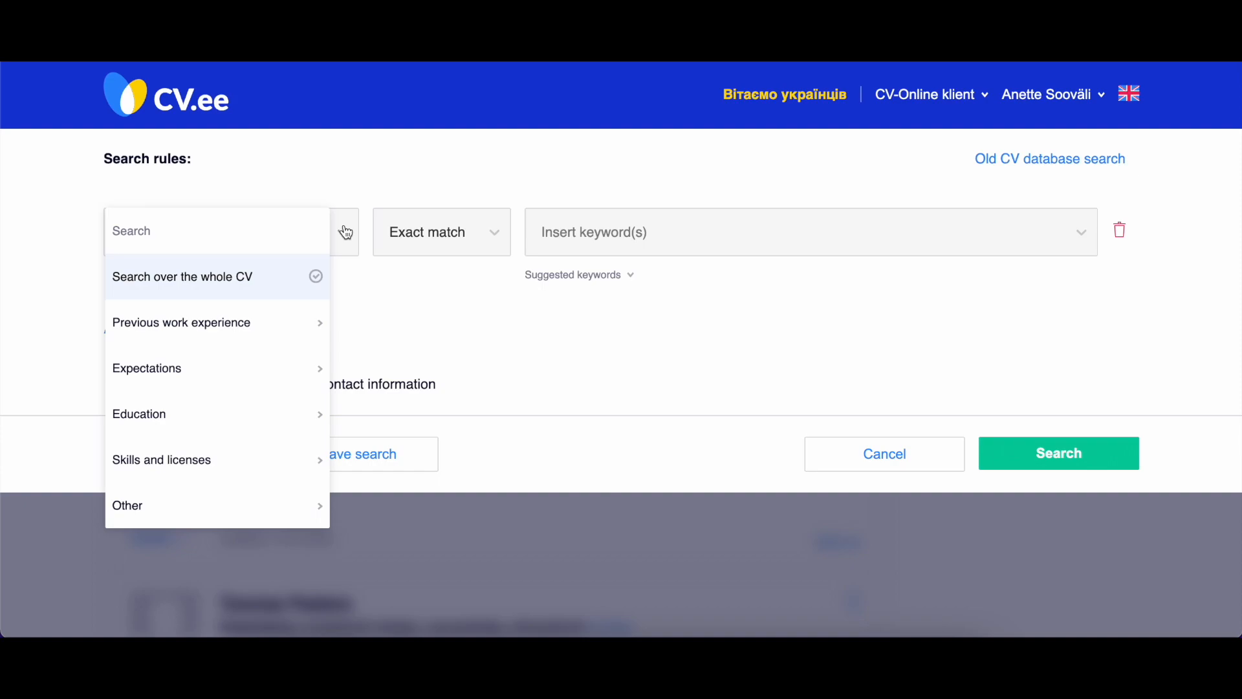
pyautogui.moveTo(250, 337)
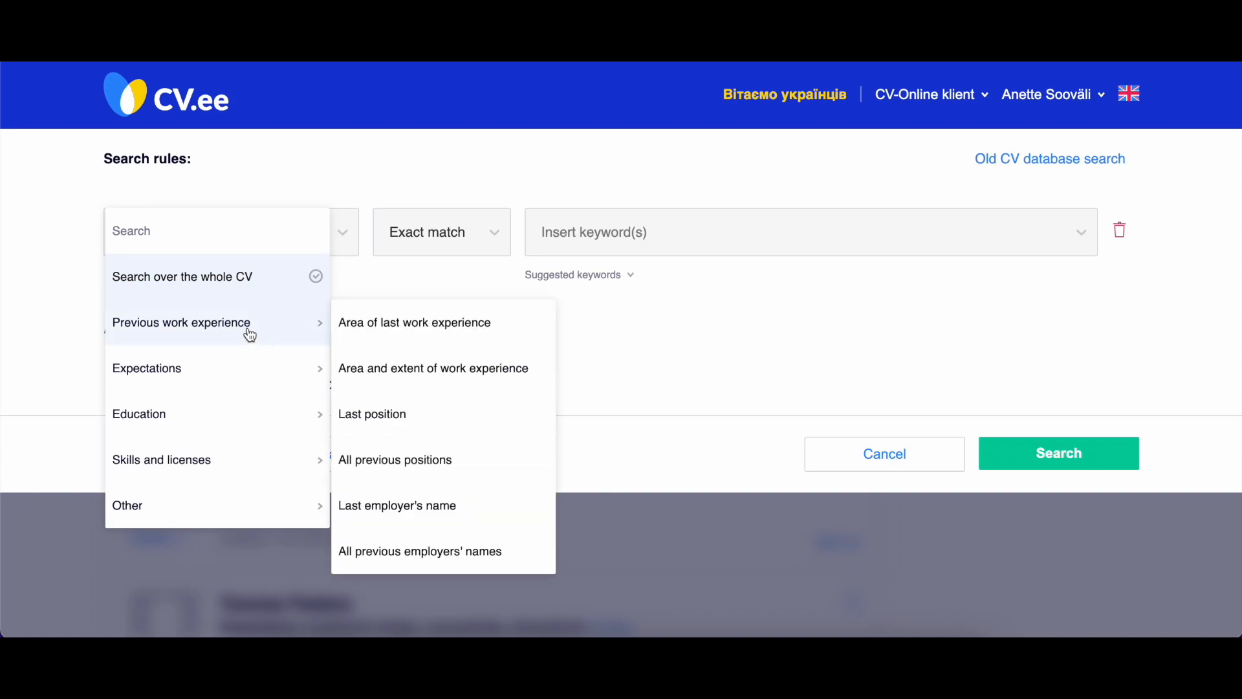
pyautogui.click(382, 330)
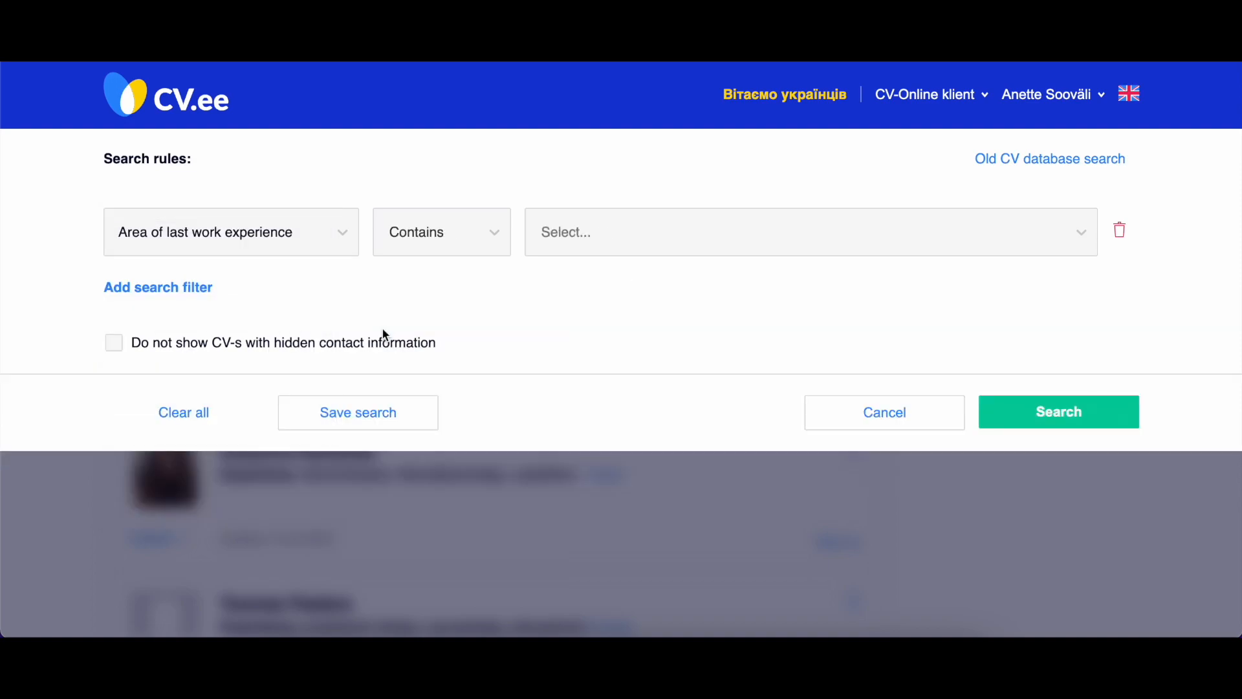
pyautogui.click(470, 236)
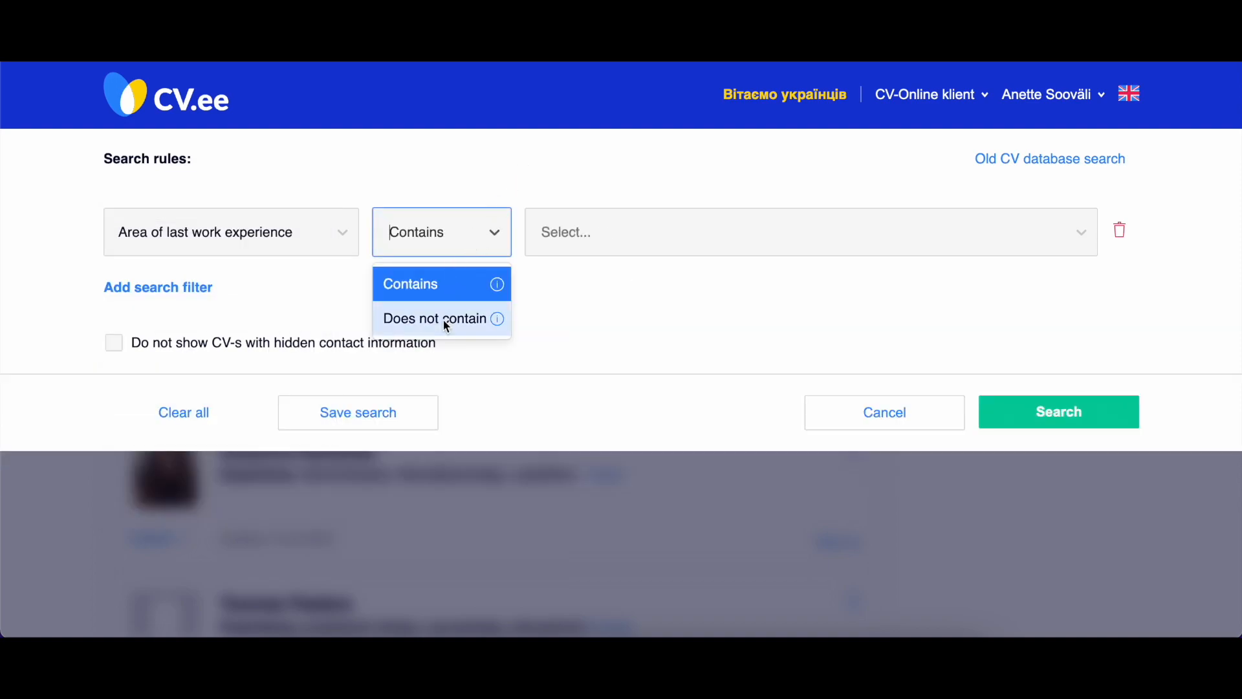
pyautogui.click(444, 282)
pyautogui.click(579, 234)
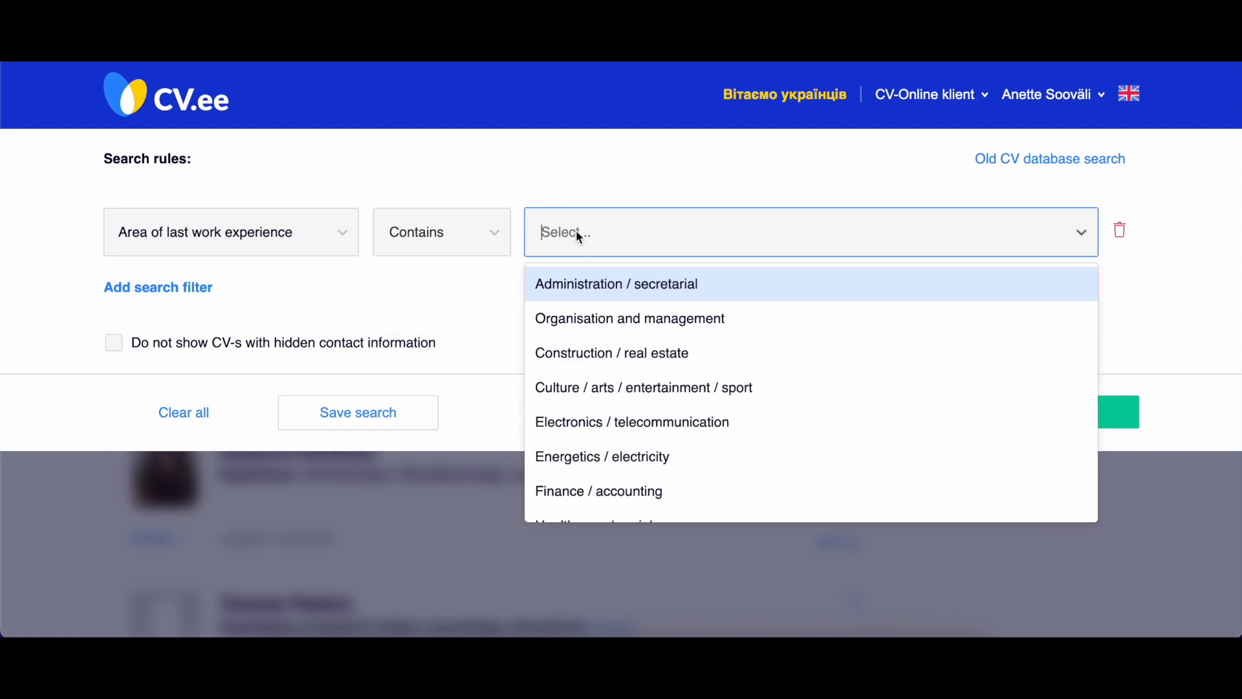
pyautogui.click(594, 491)
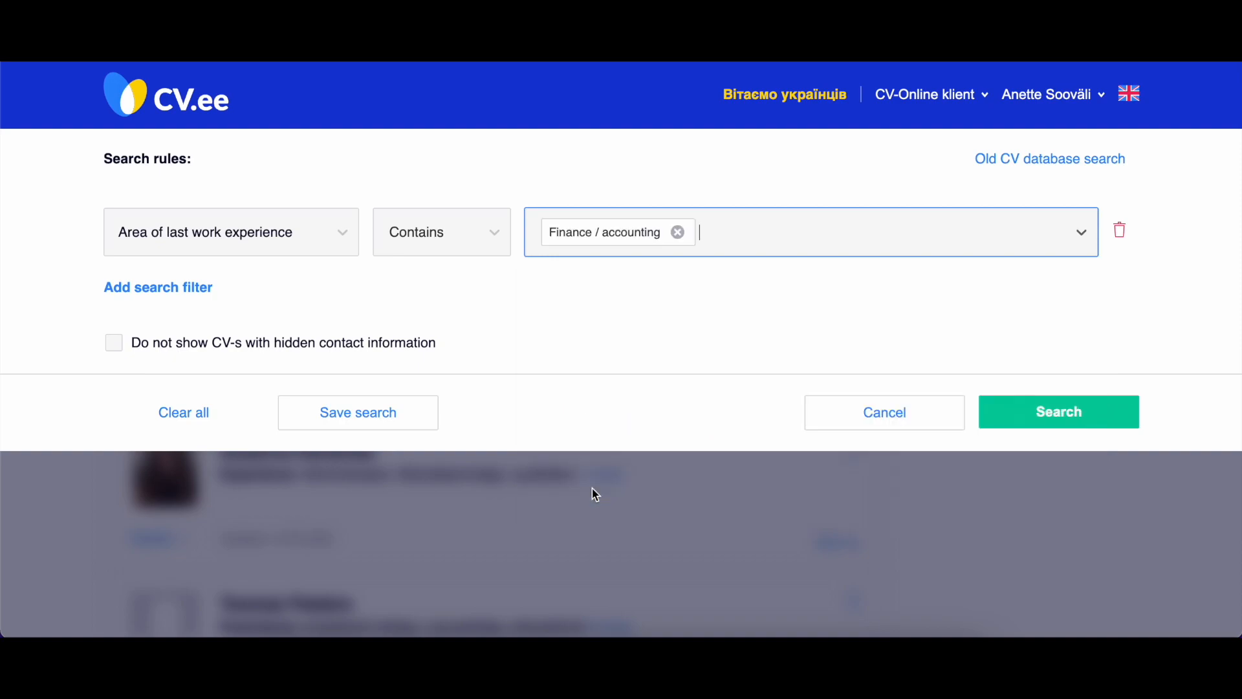
# Add a second search filter on Last employer's name and set its rule to Does not contain.
pyautogui.click(174, 286)
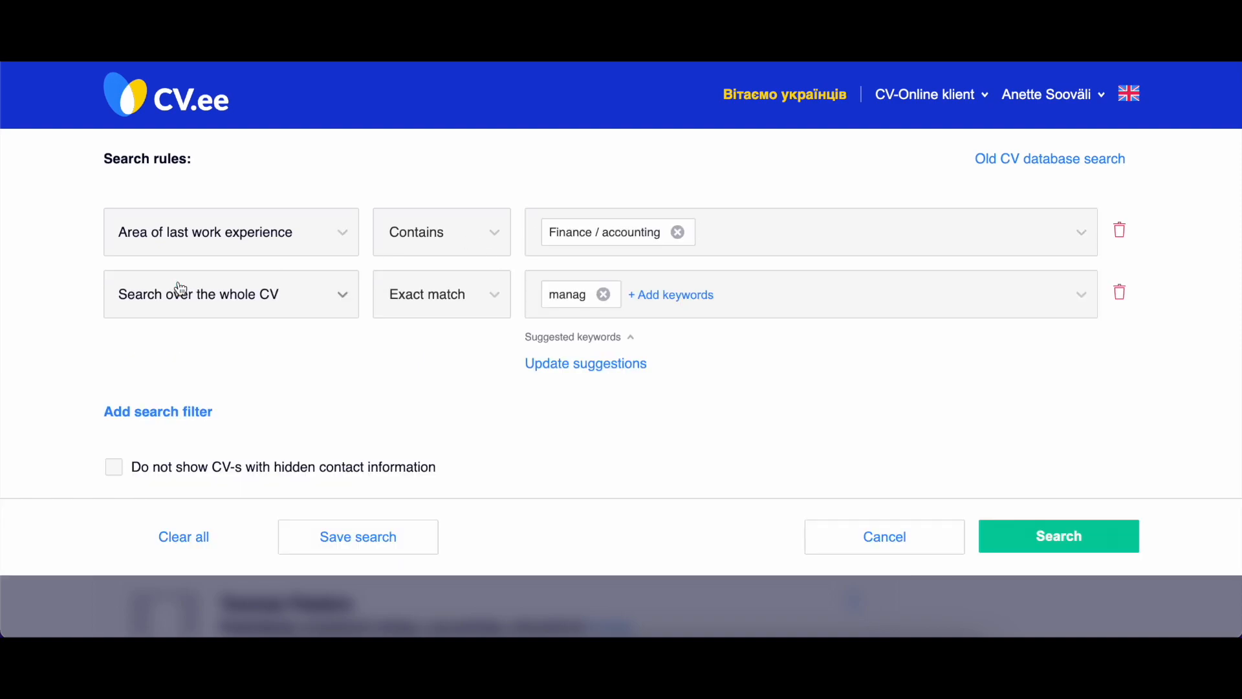
pyautogui.click(260, 298)
pyautogui.moveTo(260, 386)
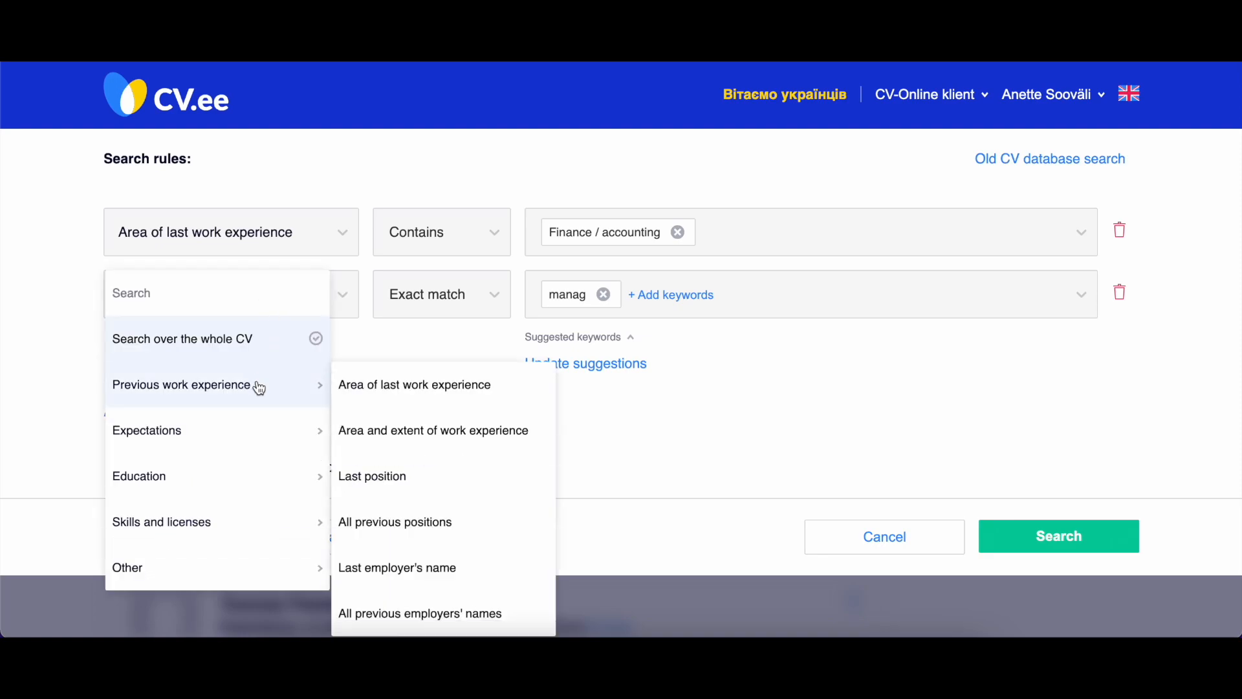
pyautogui.click(383, 568)
pyautogui.click(466, 298)
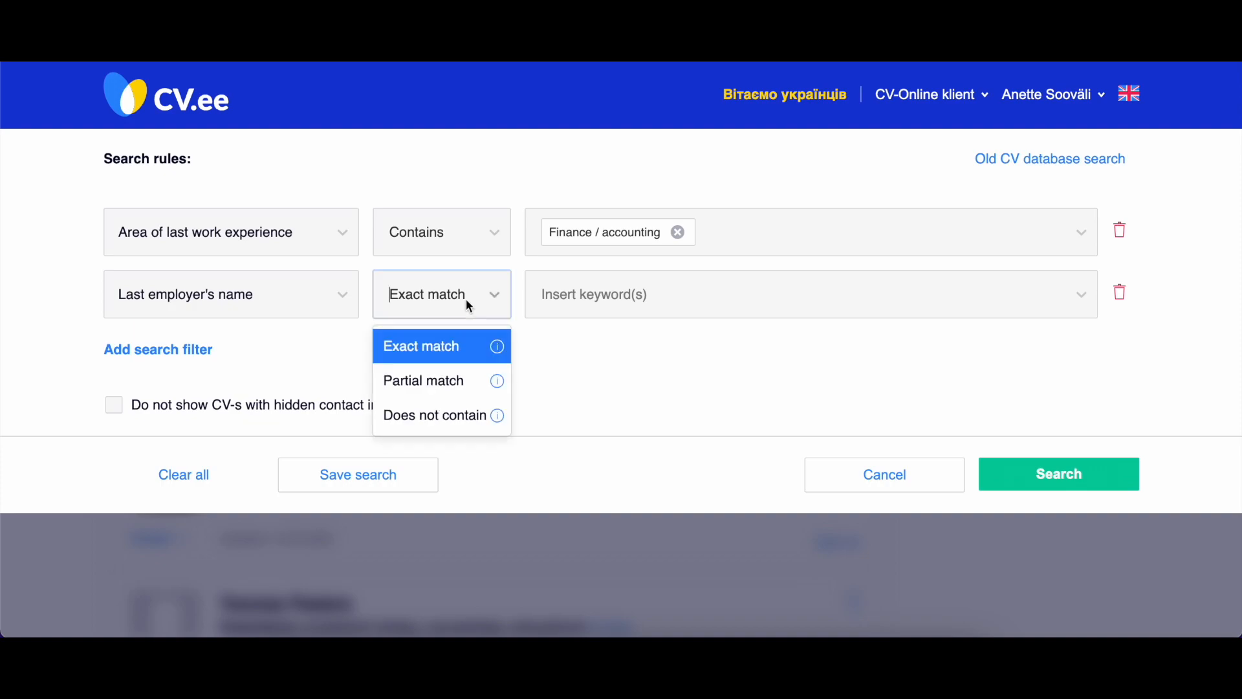
pyautogui.click(449, 416)
# Add the custom keyword "Company X" to the Last employer's name filter.
pyautogui.click(590, 297)
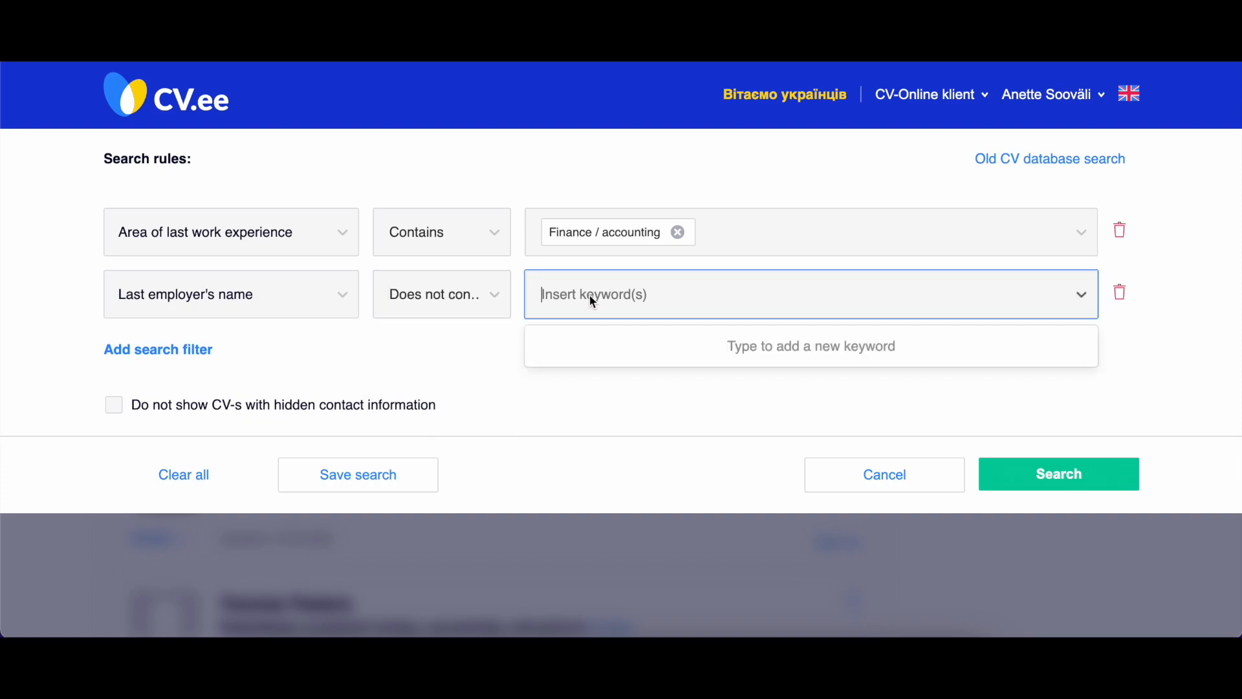
pyautogui.write('Comapny')
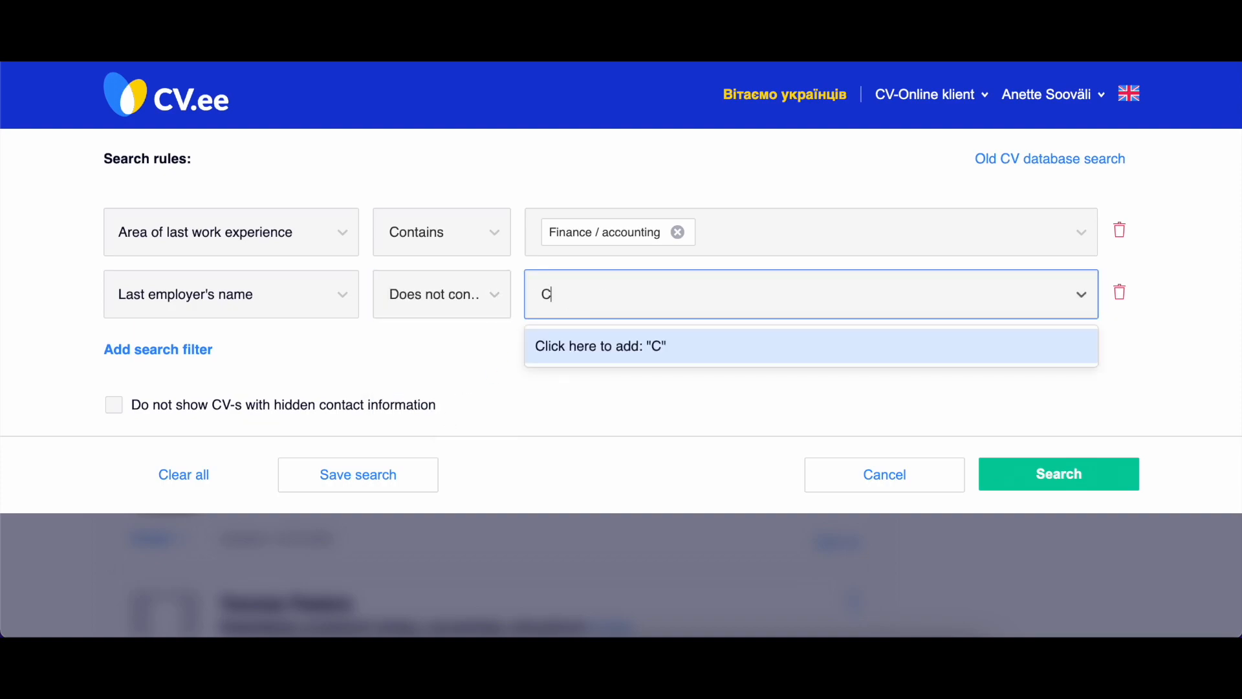
pyautogui.press('BackSpace')
pyautogui.press('BackSpace')
pyautogui.press('BackSpace')
pyautogui.press('BackSpace')
pyautogui.write('pany X')
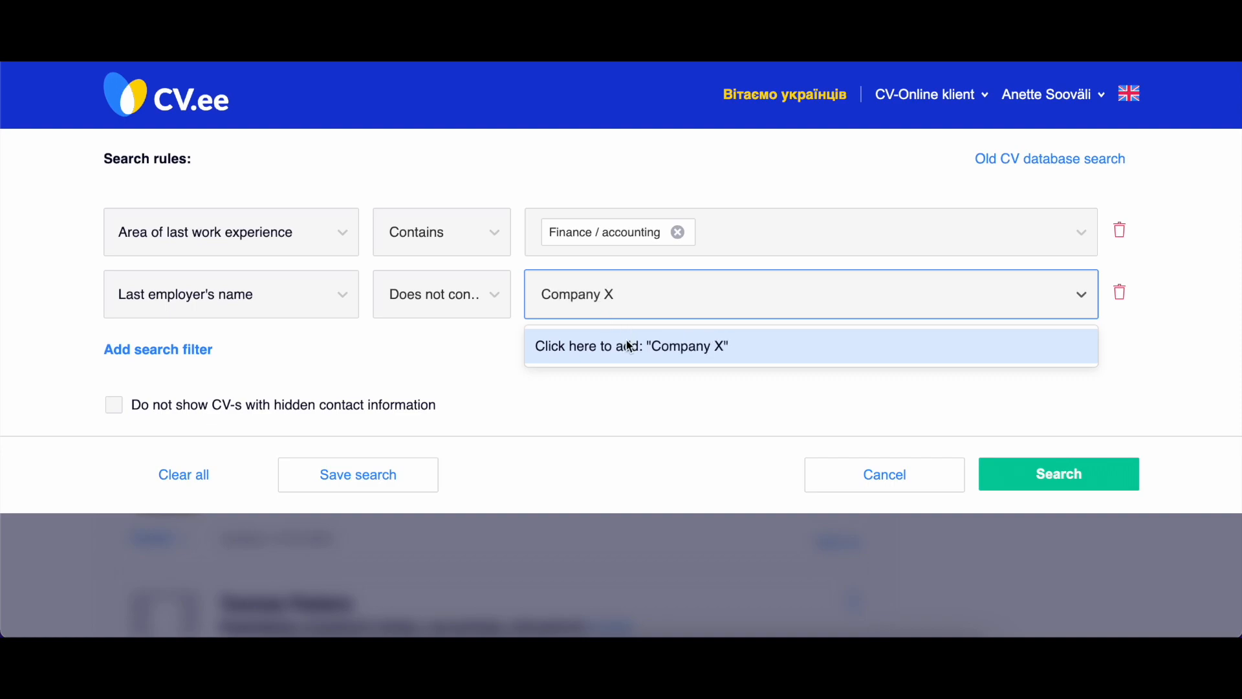
pyautogui.click(629, 346)
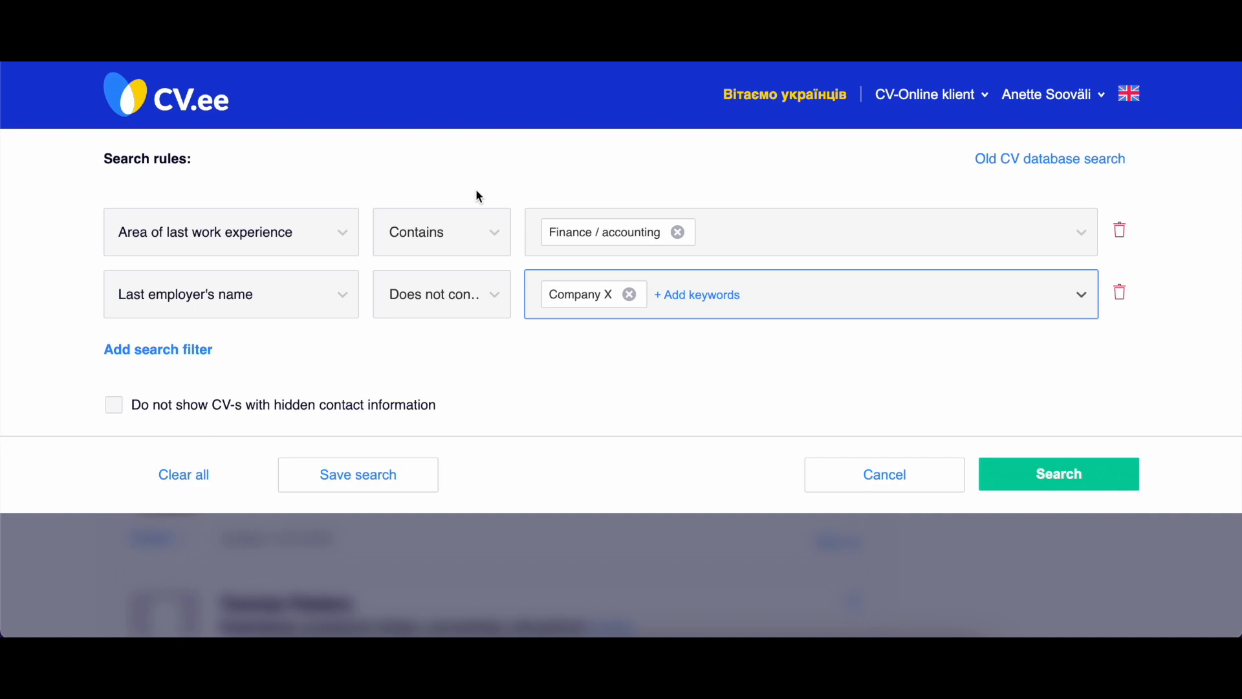
# Delete the Last employer's name filter and remove Finance / accounting from the Area of last work experience filter.
pyautogui.click(1119, 292)
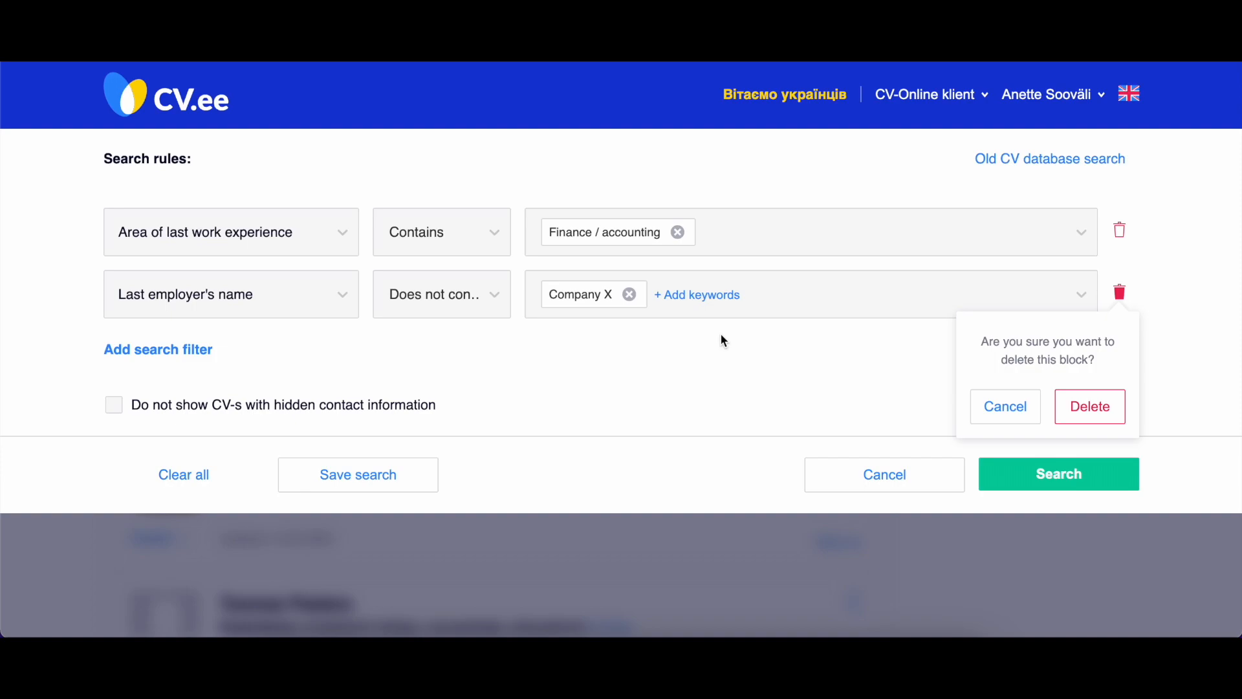
pyautogui.click(1082, 412)
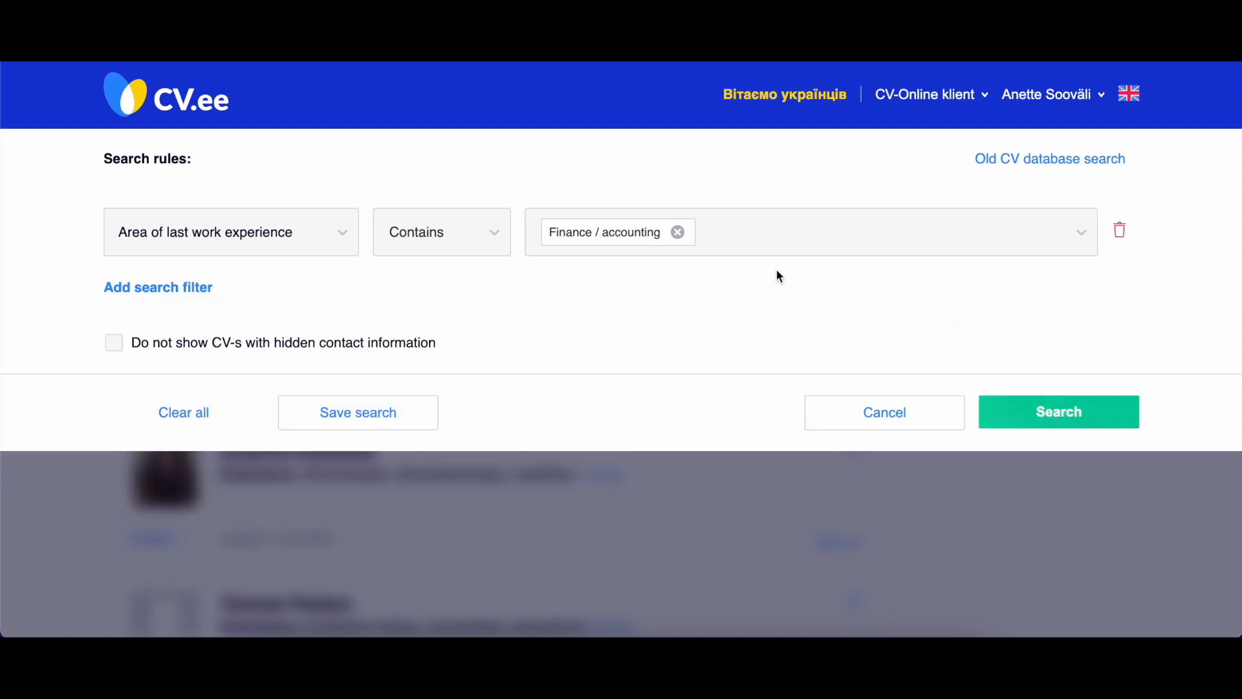
pyautogui.click(759, 242)
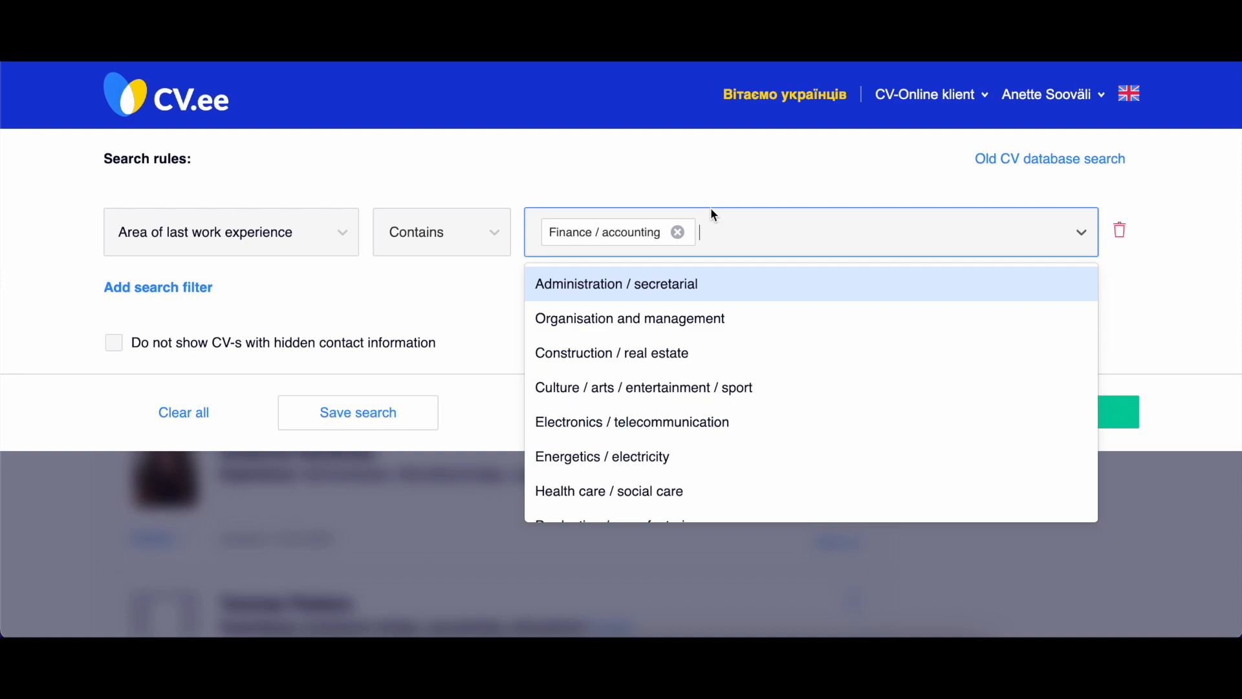
pyautogui.click(678, 231)
# Add Media / public relations and Marketing / advertising to the Area of last work experience filter.
pyautogui.click(650, 239)
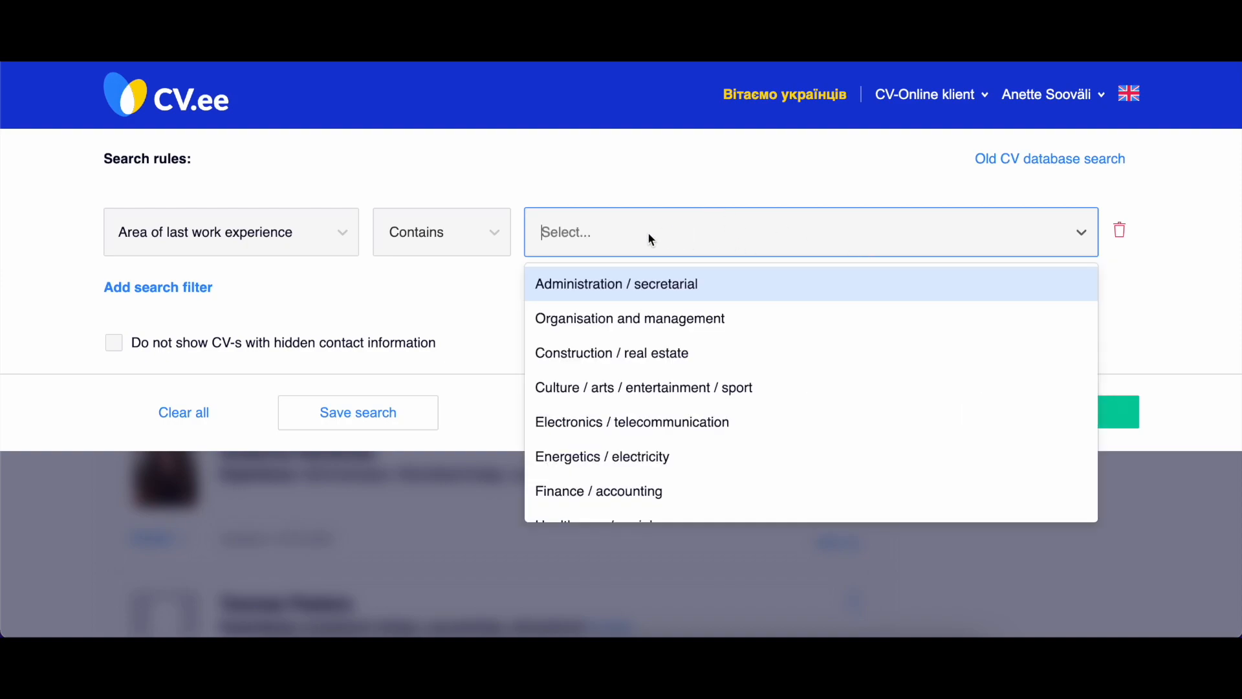
pyautogui.write('media')
pyautogui.click(626, 288)
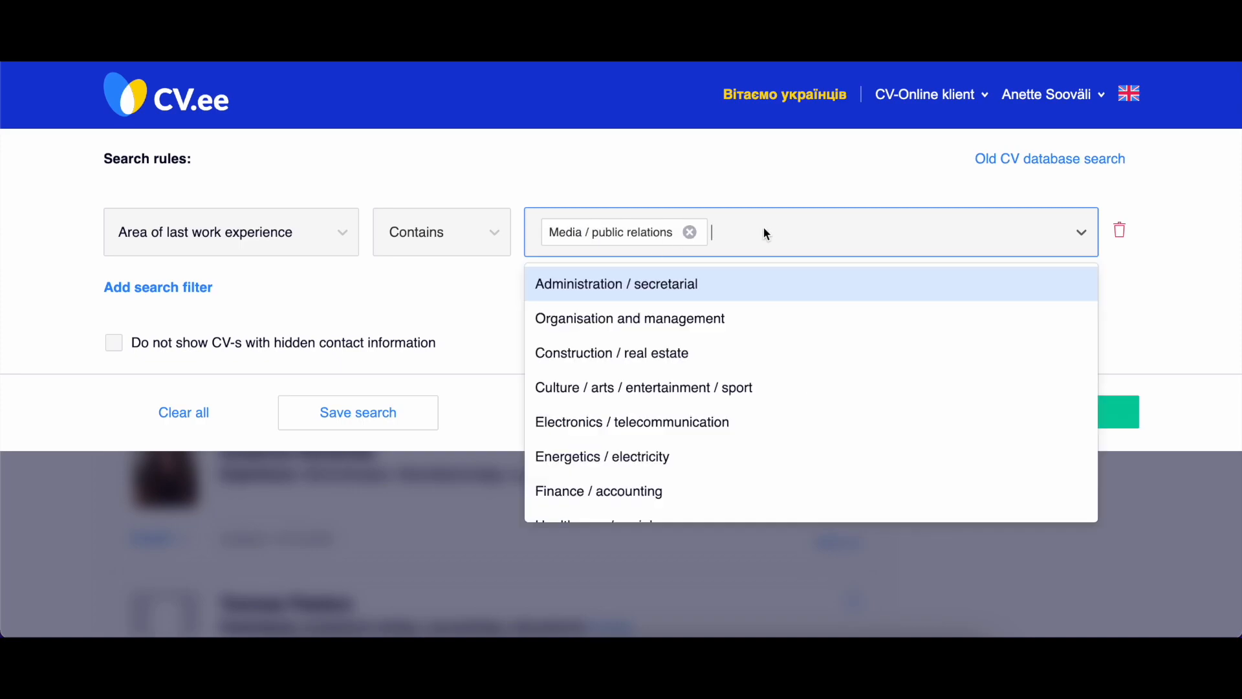
pyautogui.write('ma')
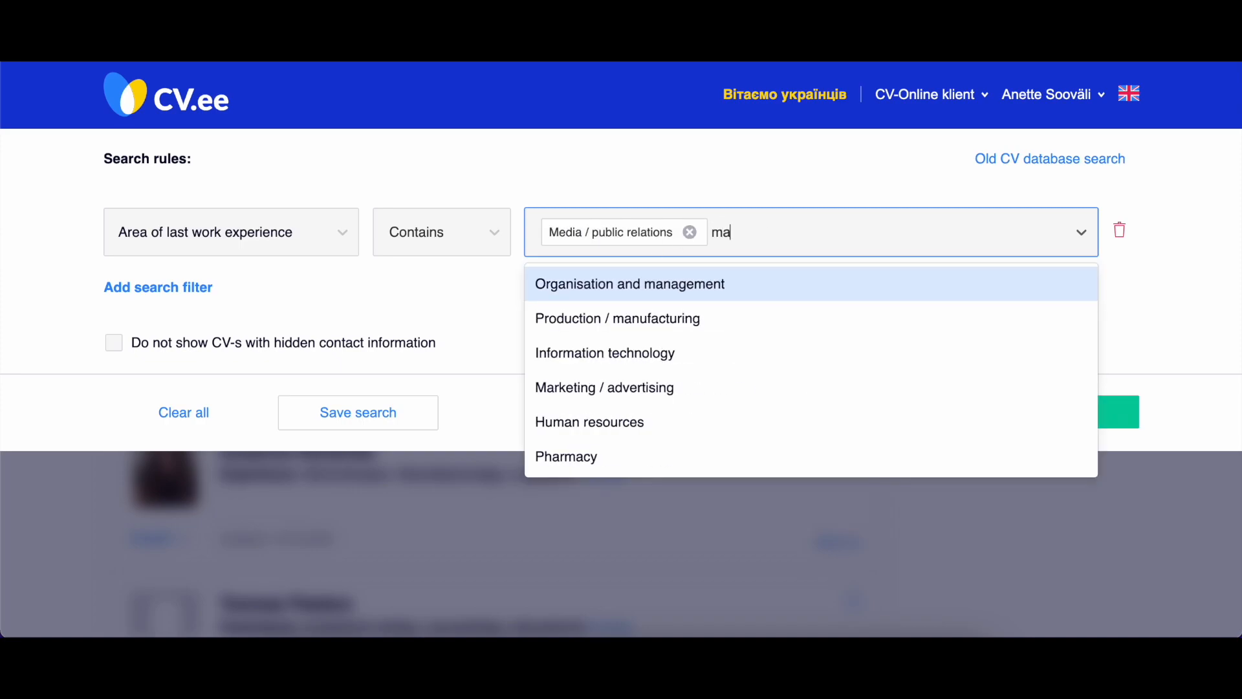
pyautogui.write('rketi')
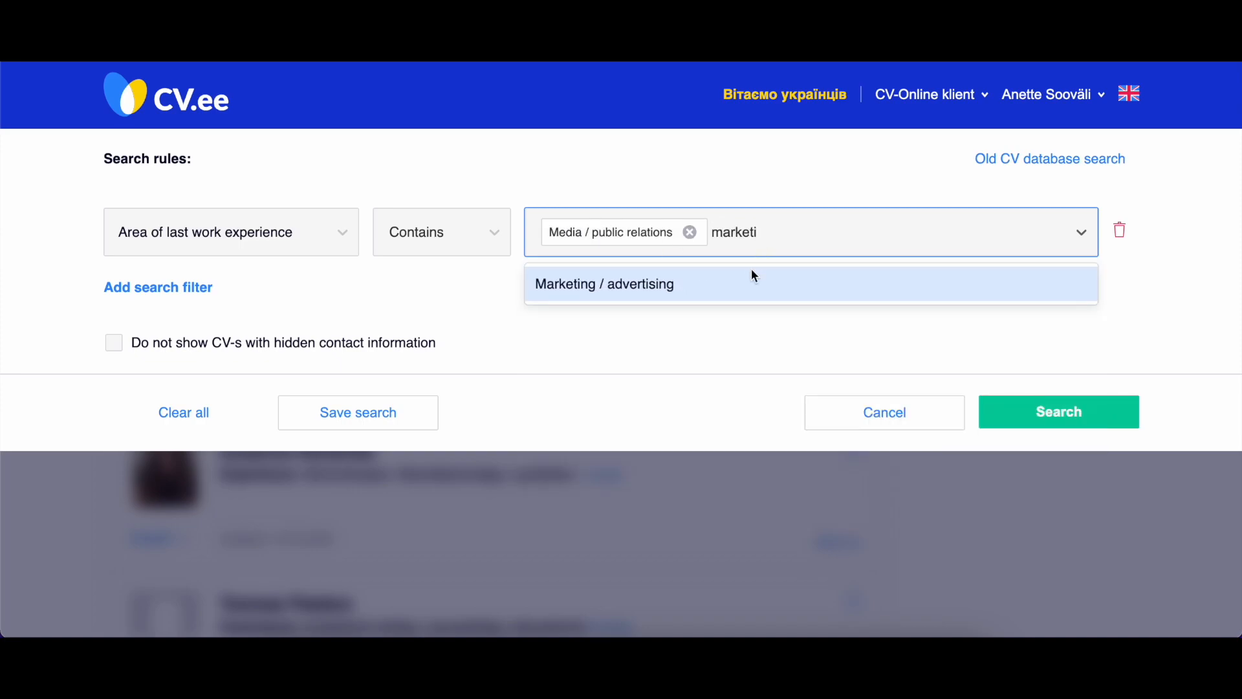
pyautogui.click(687, 284)
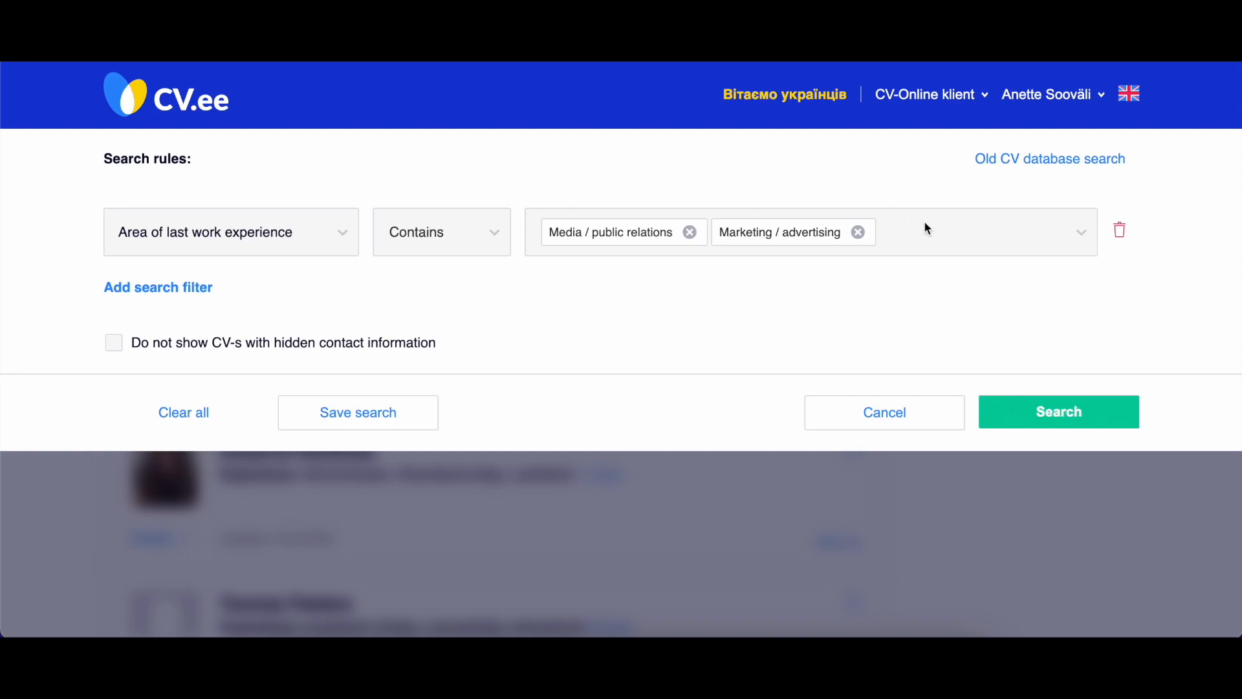
# Delete the Area of last work experience filter, opening the old CV database search and returning to the new one.
pyautogui.click(1120, 238)
pyautogui.click(1047, 162)
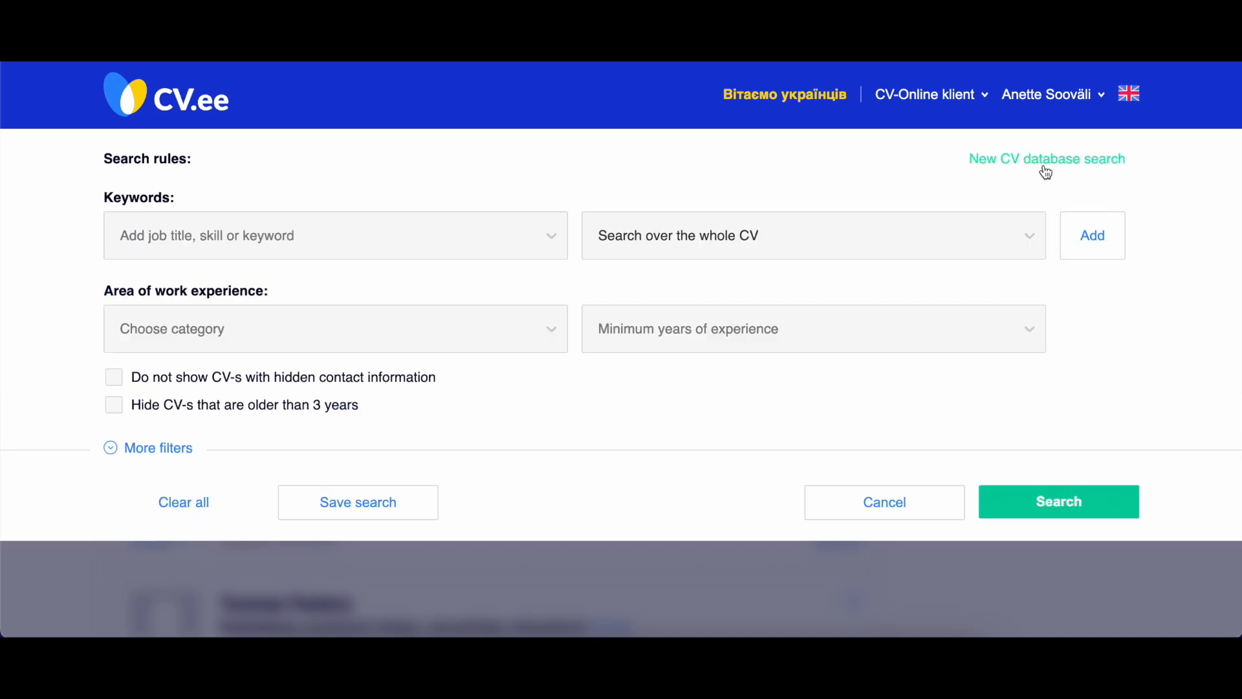
pyautogui.click(978, 163)
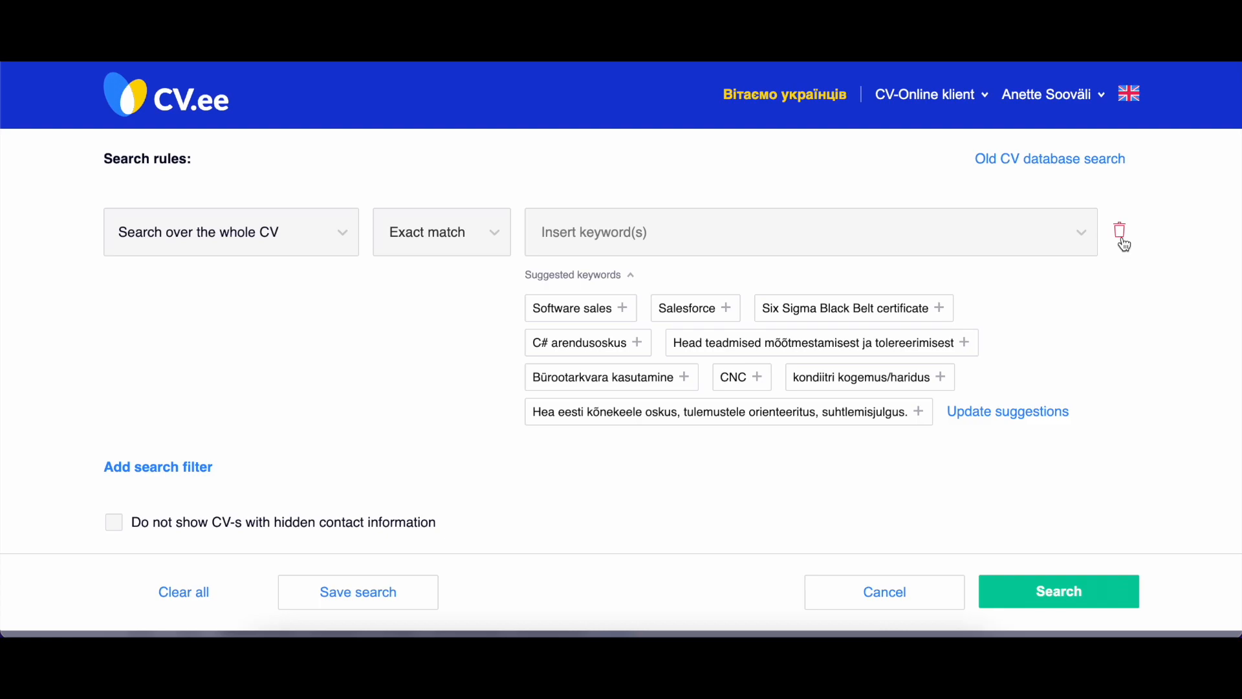
# Set the search filter to Last position with Exact match and add the keyword "Sales".
pyautogui.click(289, 247)
pyautogui.moveTo(266, 336)
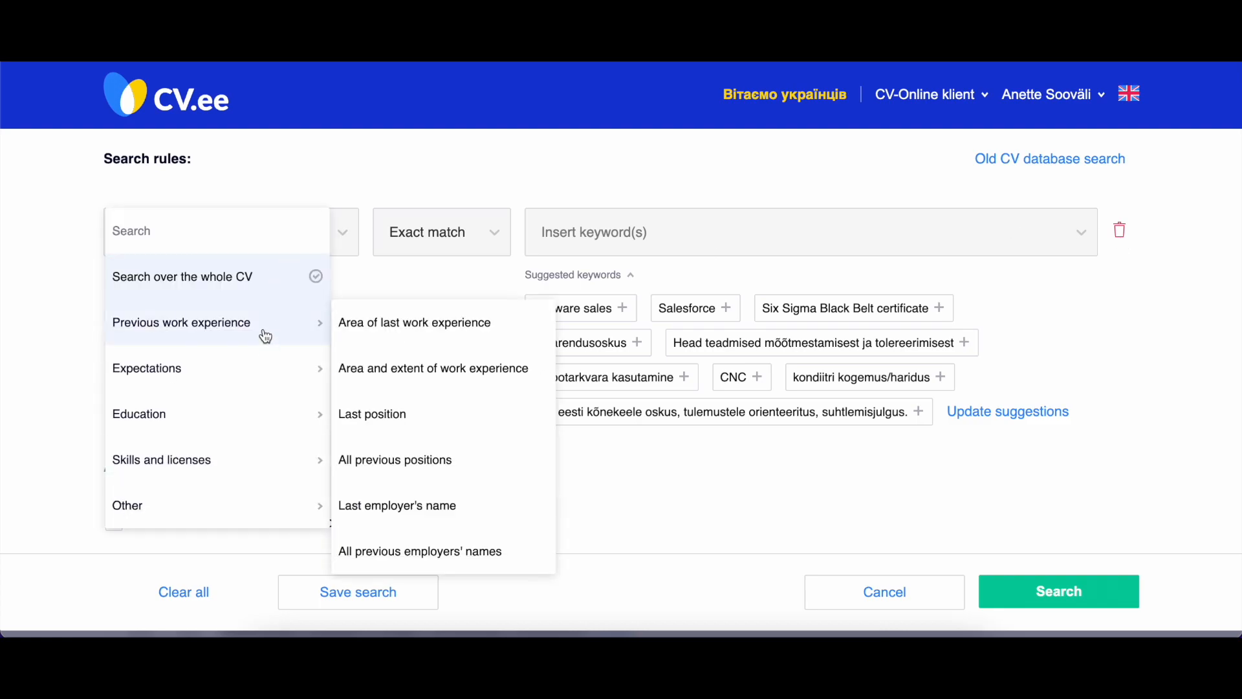
pyautogui.click(380, 415)
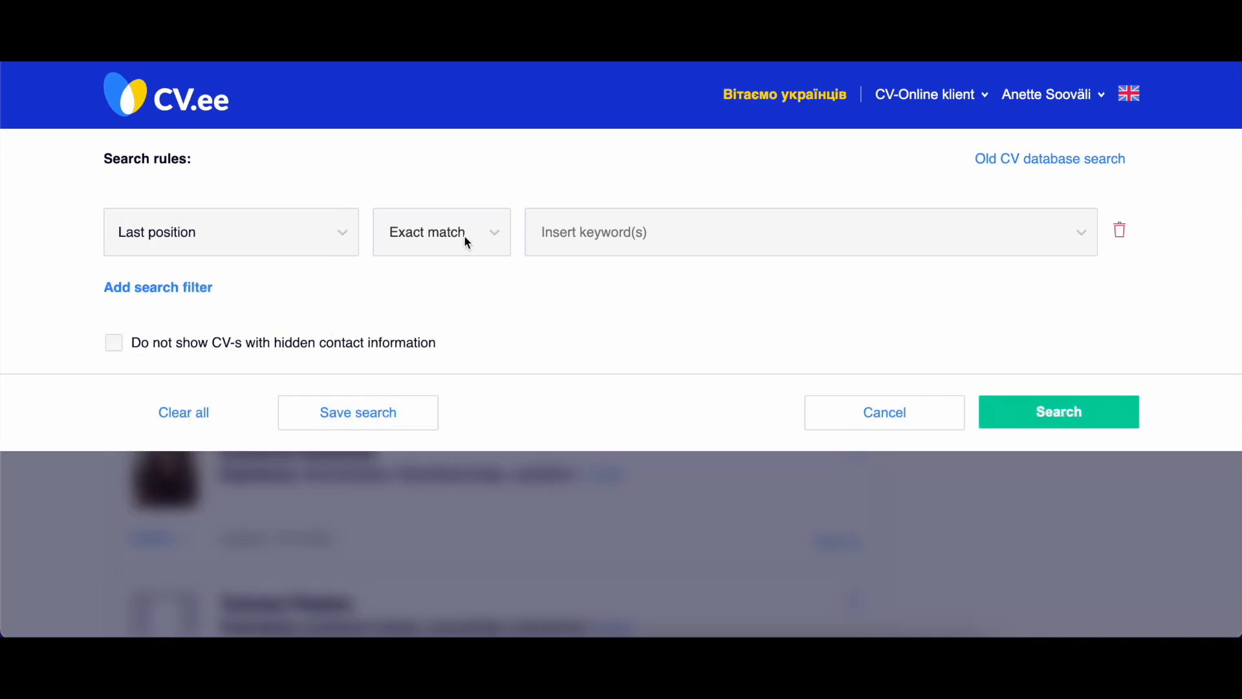
pyautogui.click(666, 231)
pyautogui.write('Sales')
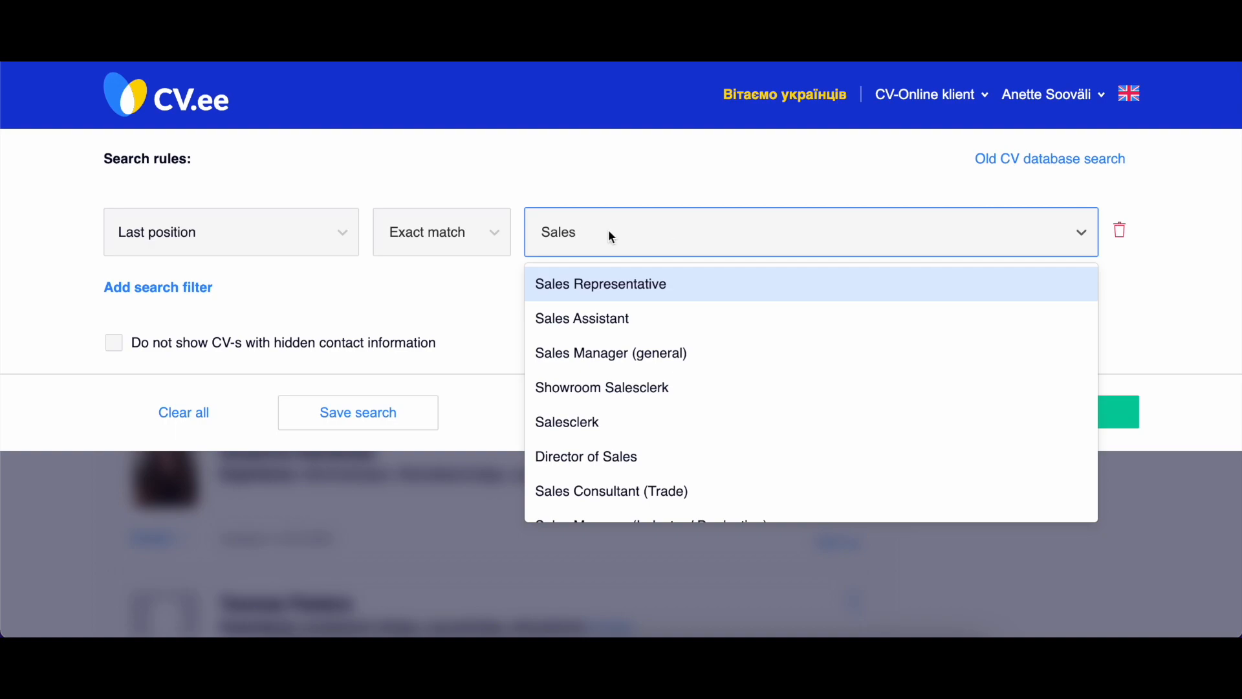
pyautogui.scroll(-4, 658, 340)
pyautogui.scroll(4, 658, 341)
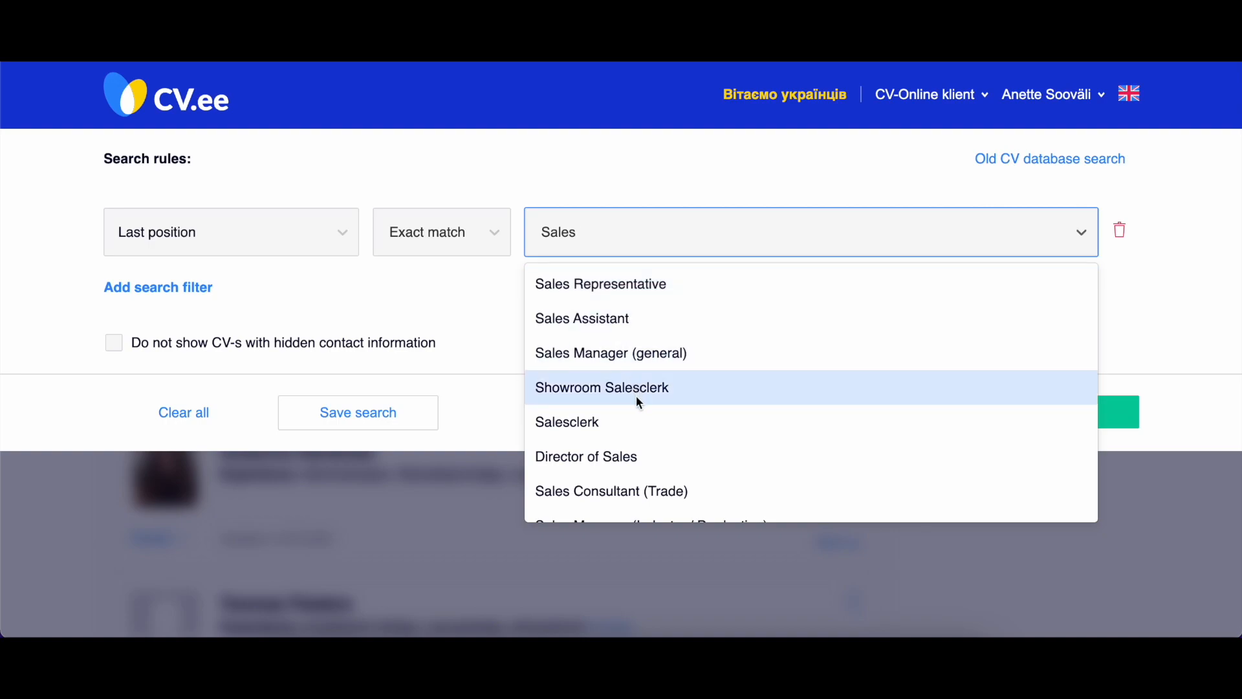
pyautogui.scroll(-2, 628, 424)
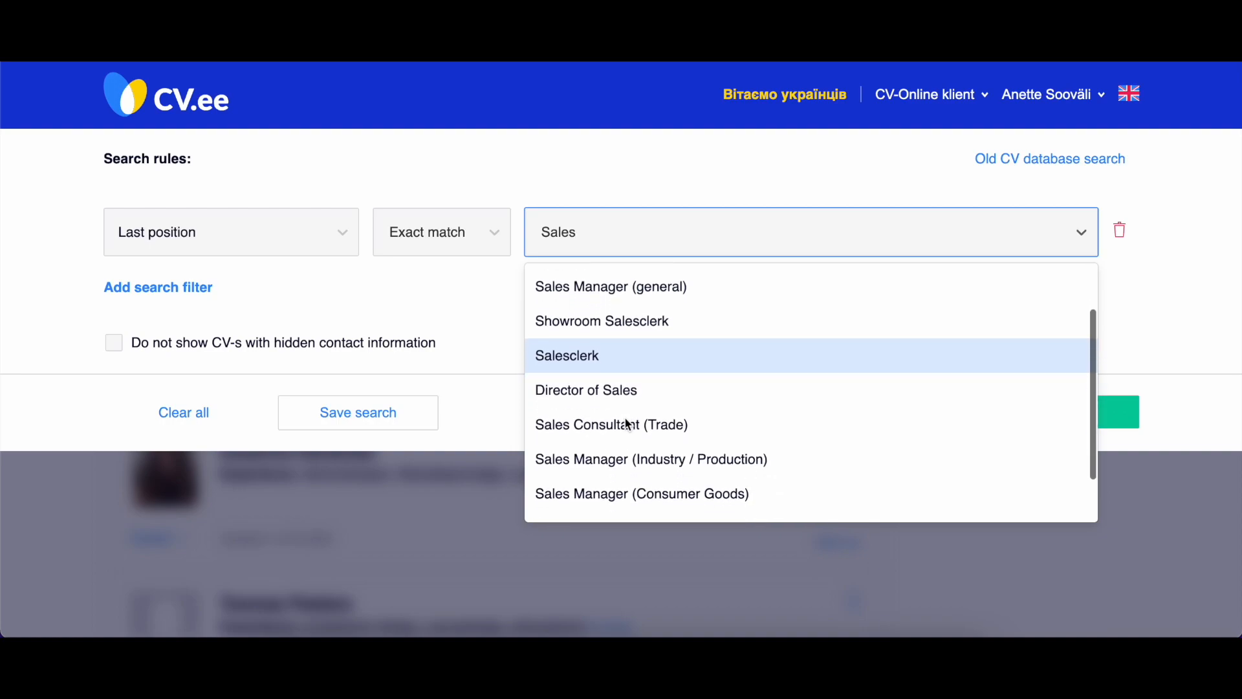
pyautogui.click(476, 309)
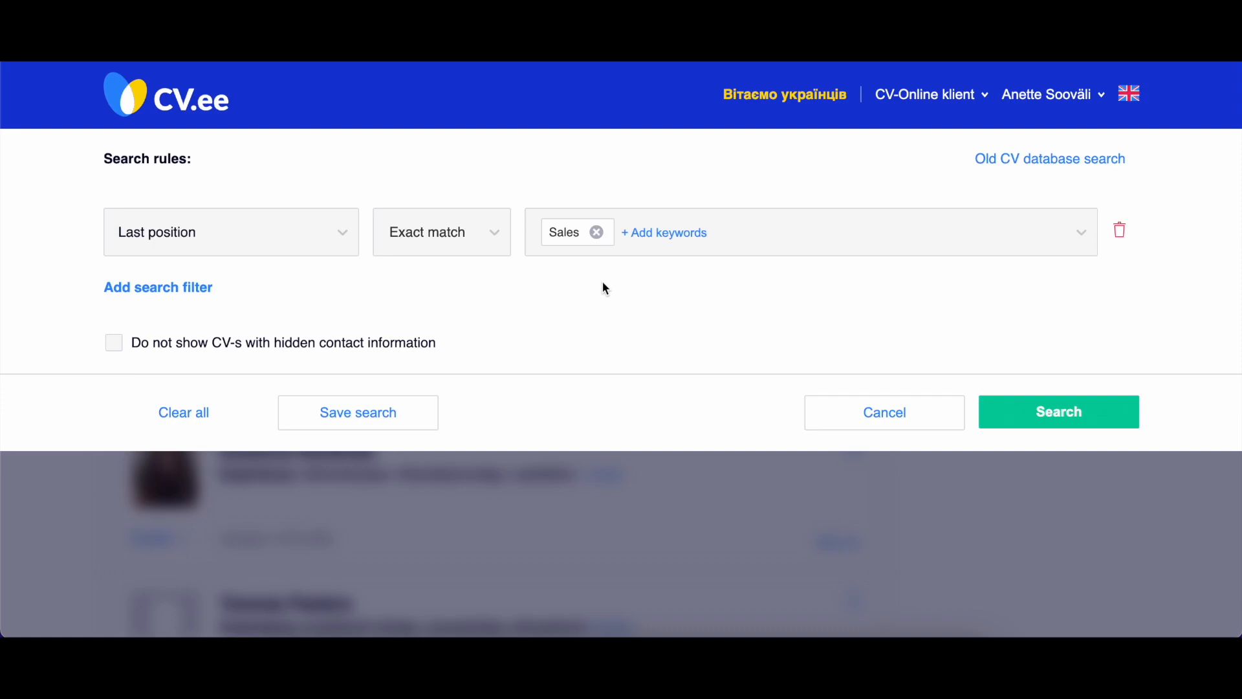
# Change the Last position search filter to Search over the whole CV.
pyautogui.click(332, 231)
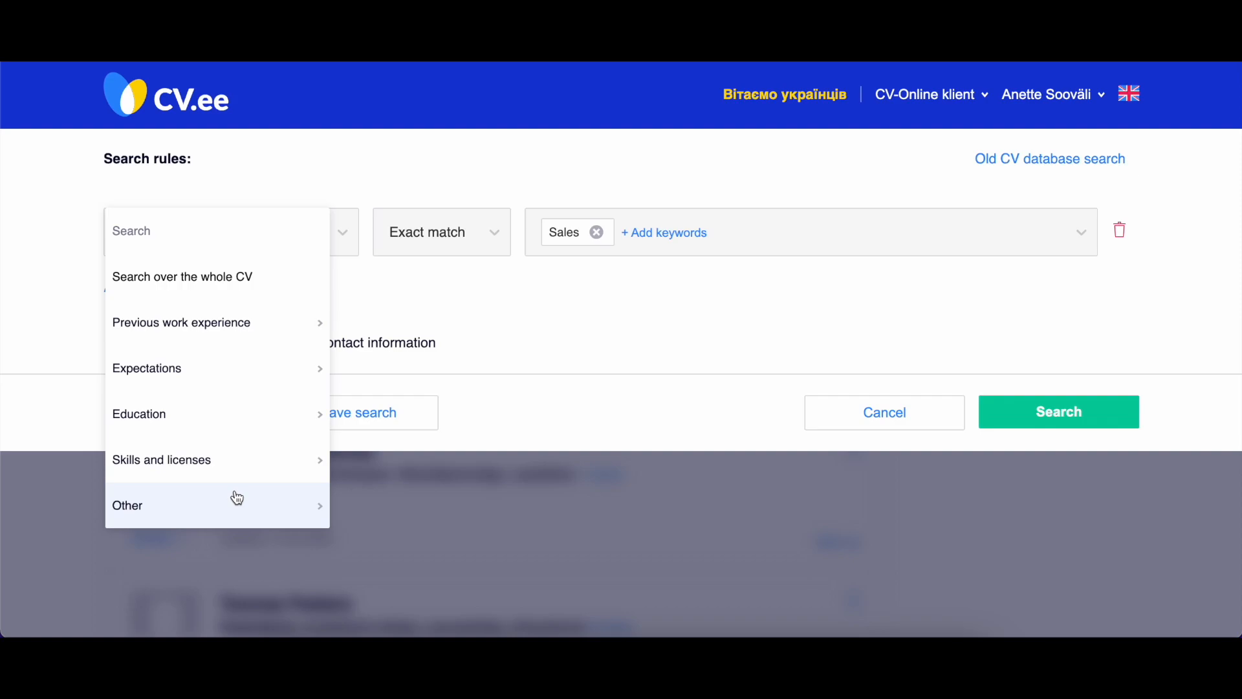
pyautogui.click(359, 169)
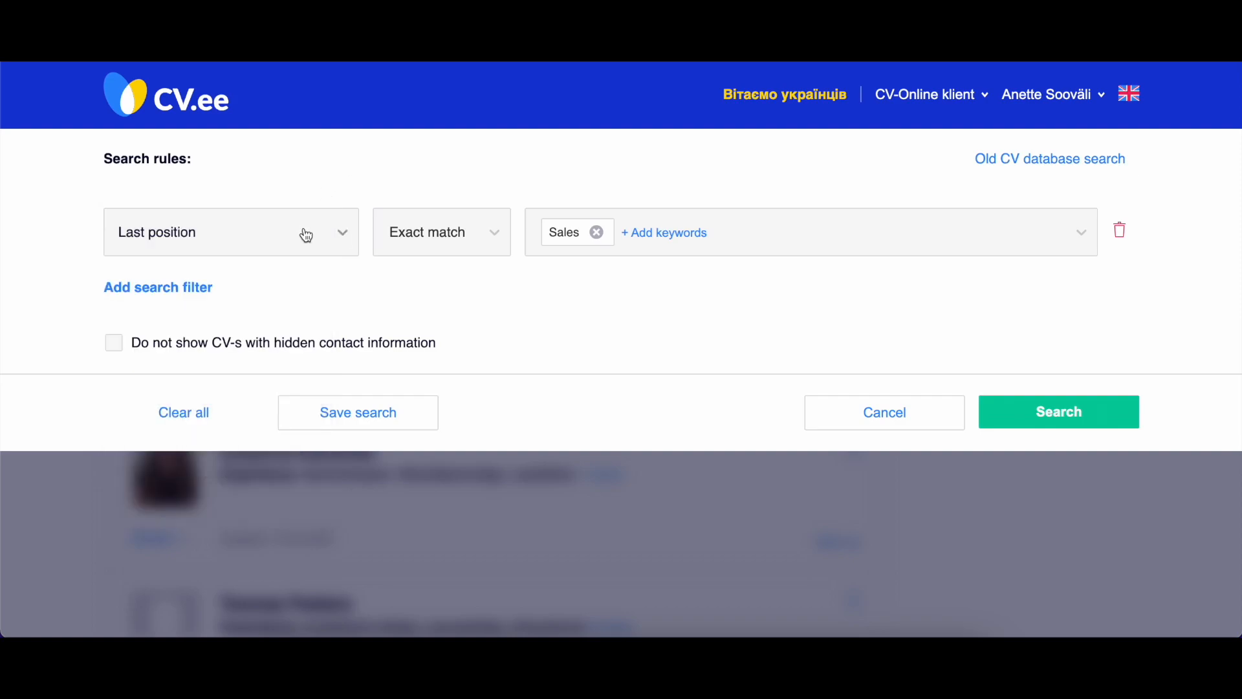
pyautogui.click(271, 235)
pyautogui.click(259, 268)
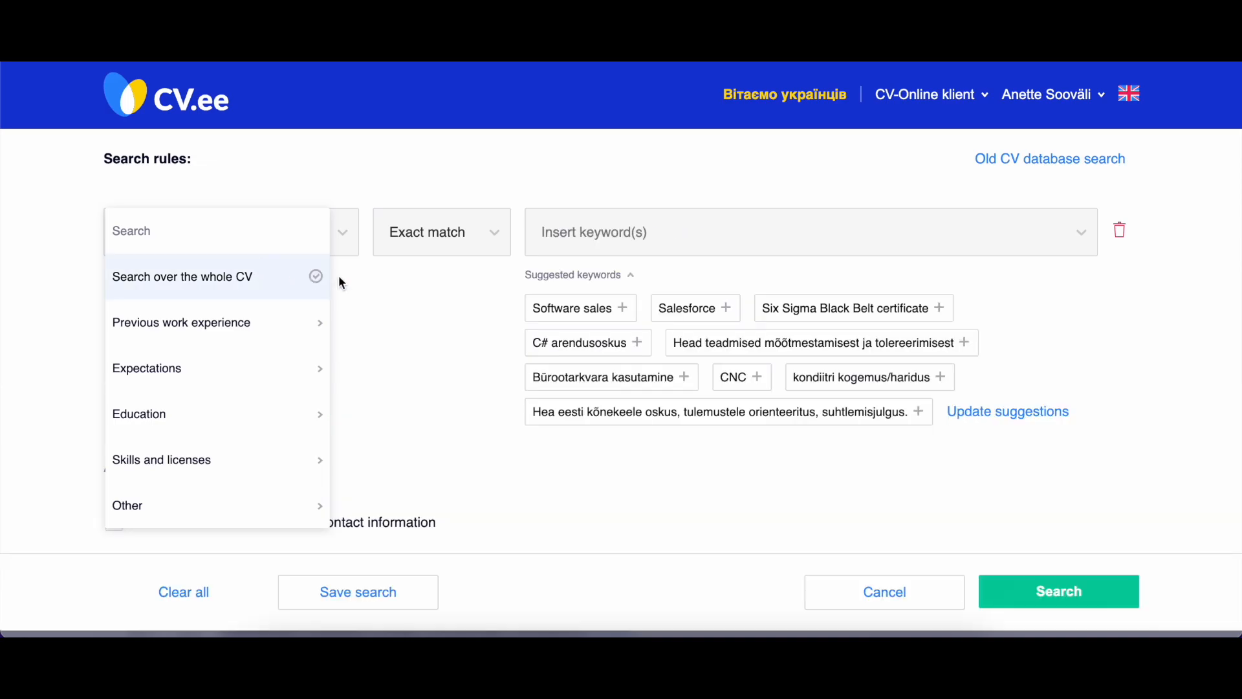
pyautogui.click(366, 282)
# Set the whole-CV filter to Partial match and add "manag" as a custom keyword.
pyautogui.click(462, 242)
pyautogui.click(452, 316)
pyautogui.click(577, 239)
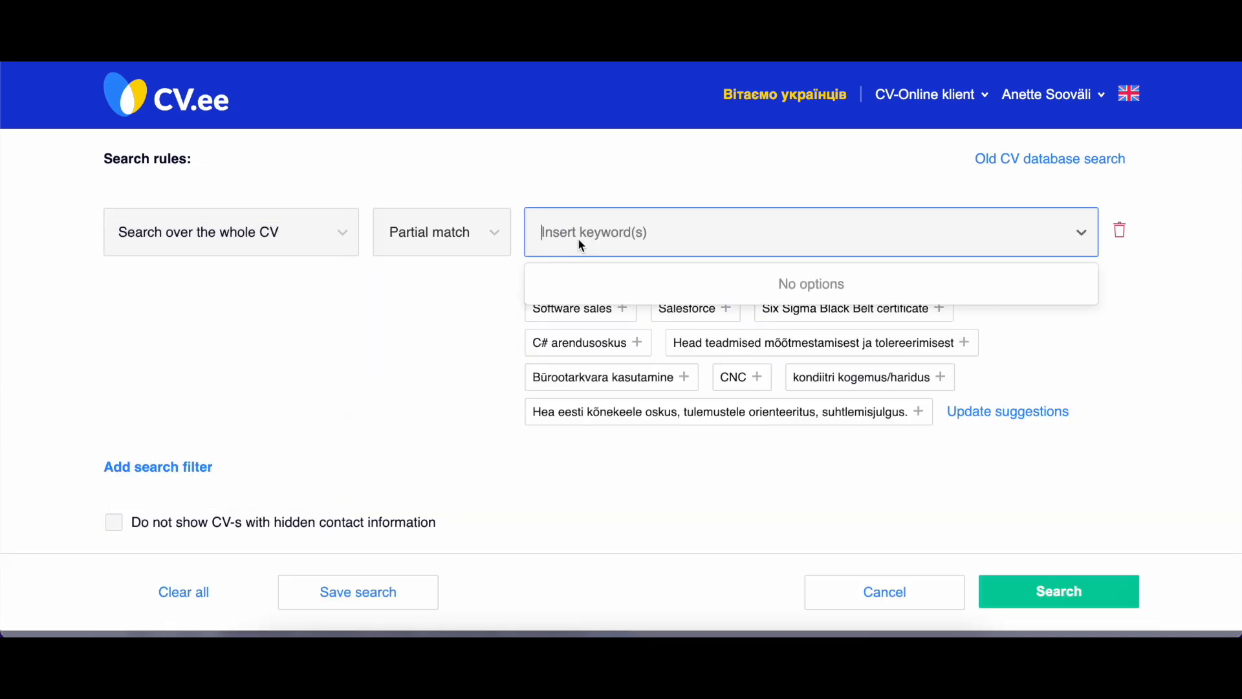
pyautogui.write('manag')
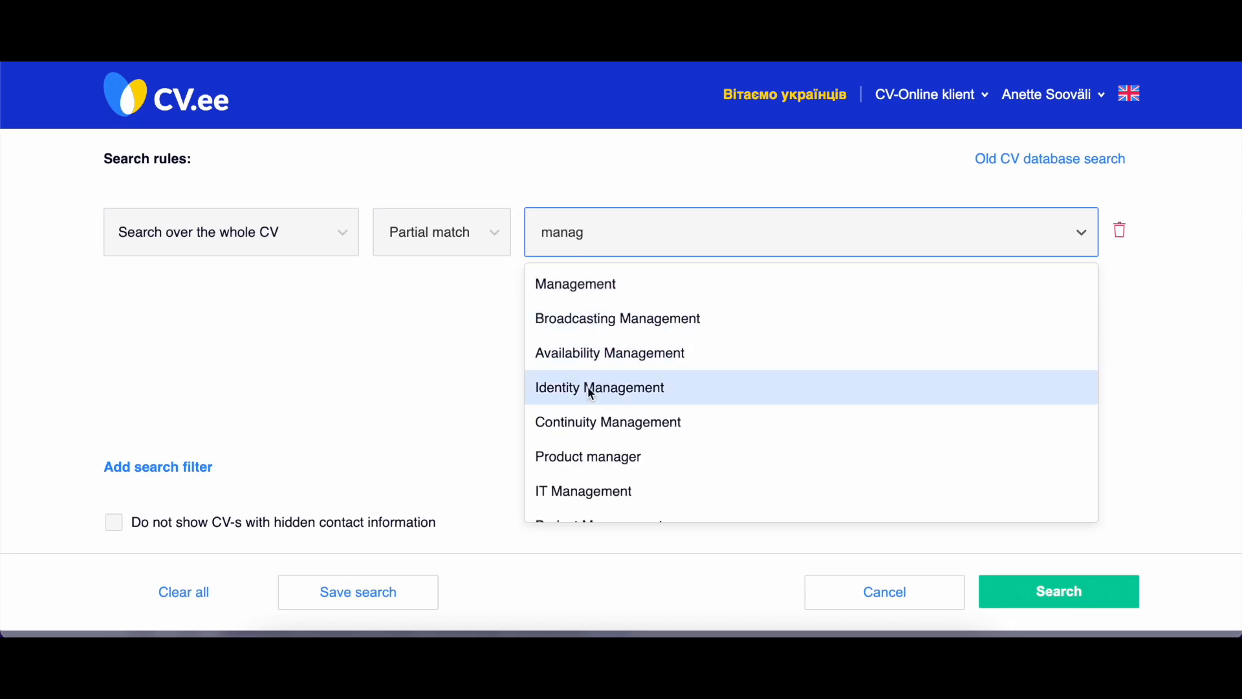
pyautogui.scroll(-10, 591, 391)
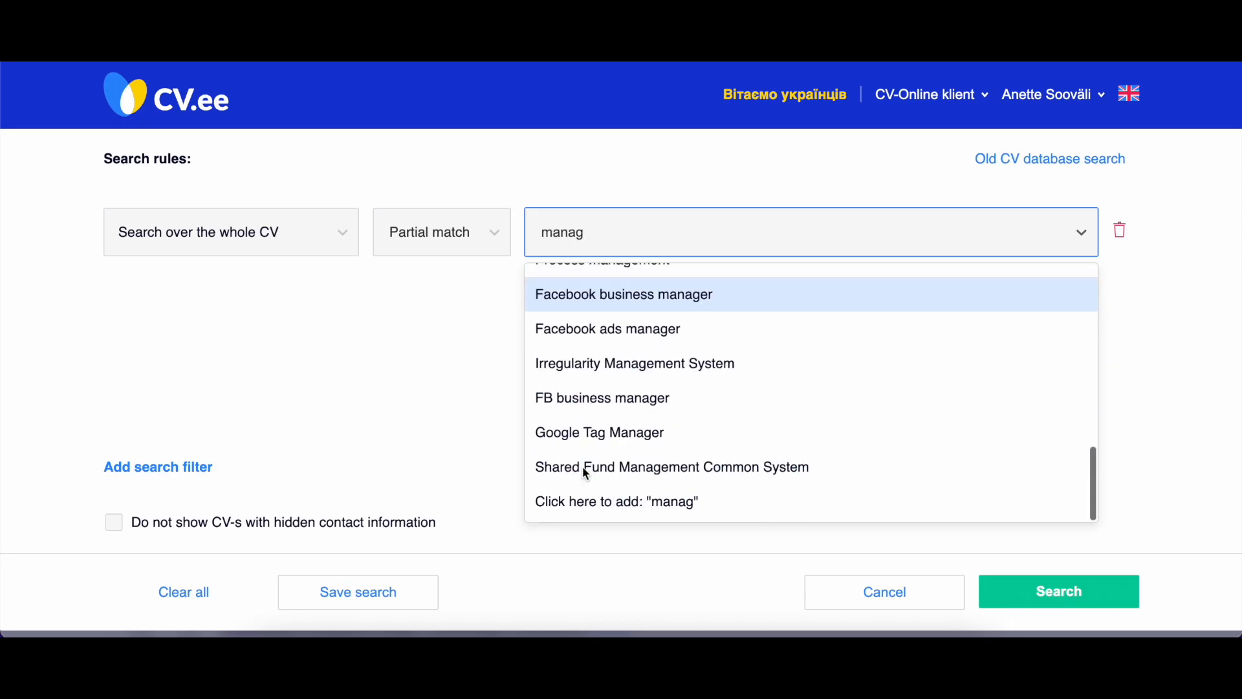
pyautogui.click(584, 503)
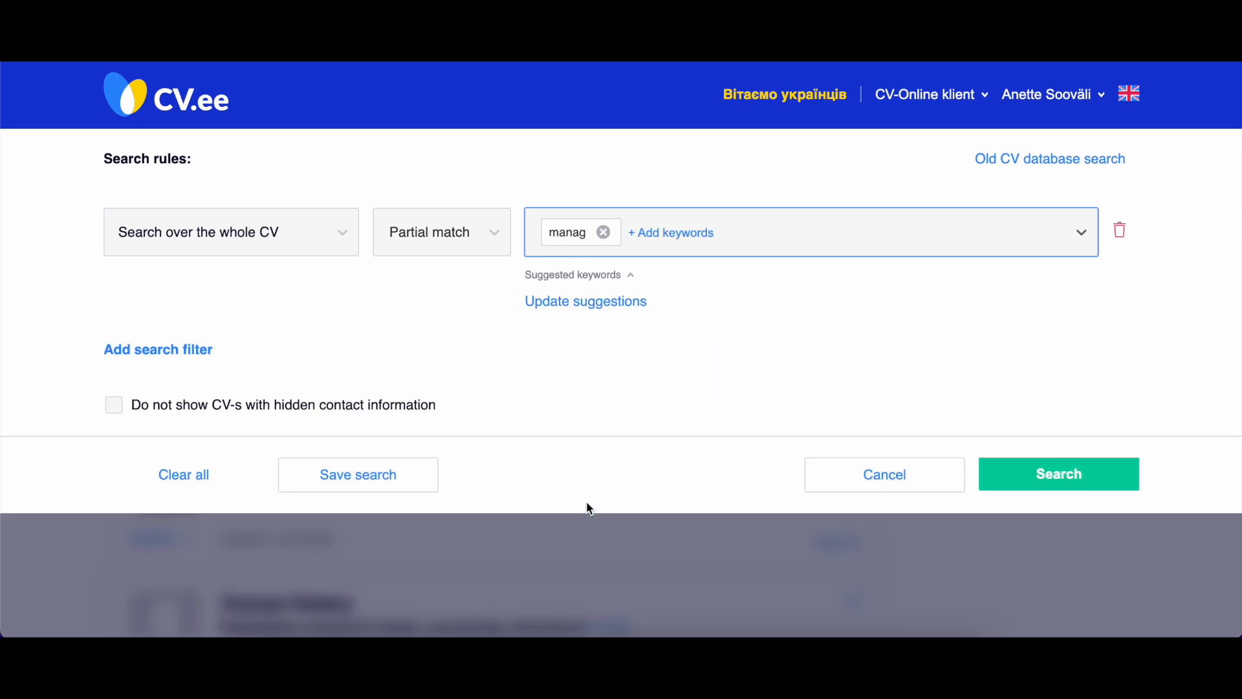
# Add a second search filter for Location of residence and select Tallinn and Tartu.
pyautogui.click(197, 350)
pyautogui.click(337, 354)
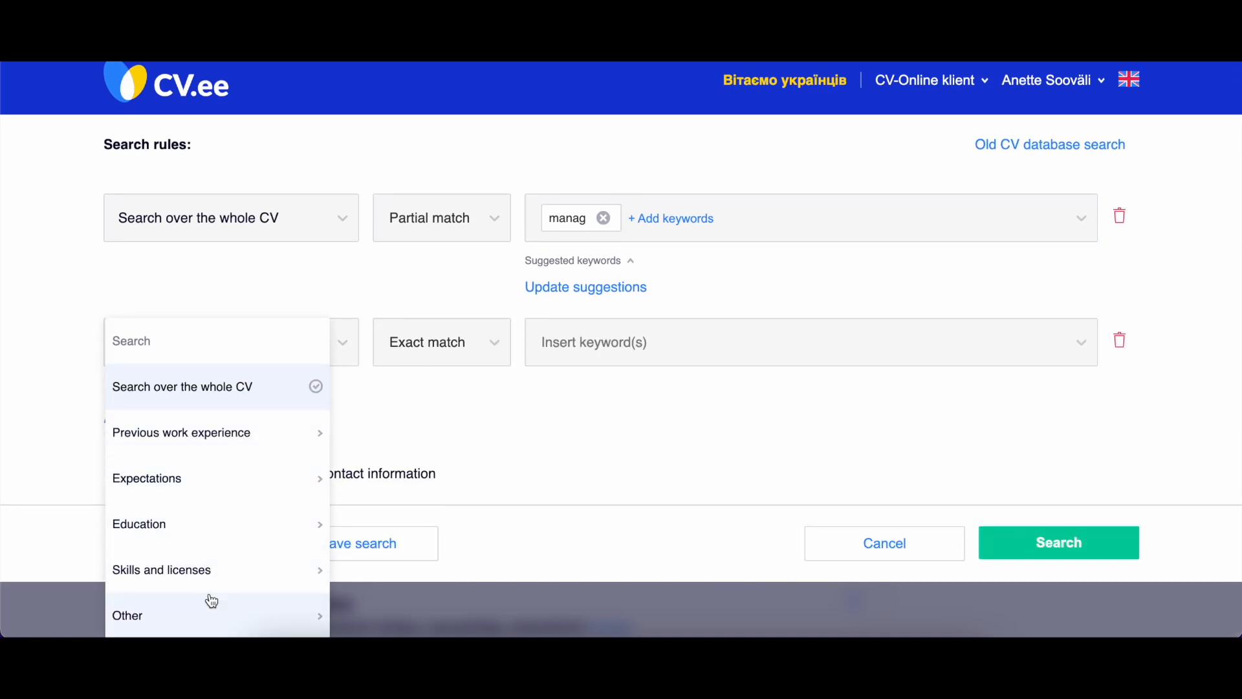
pyautogui.click(210, 602)
pyautogui.scroll(-2, 411, 546)
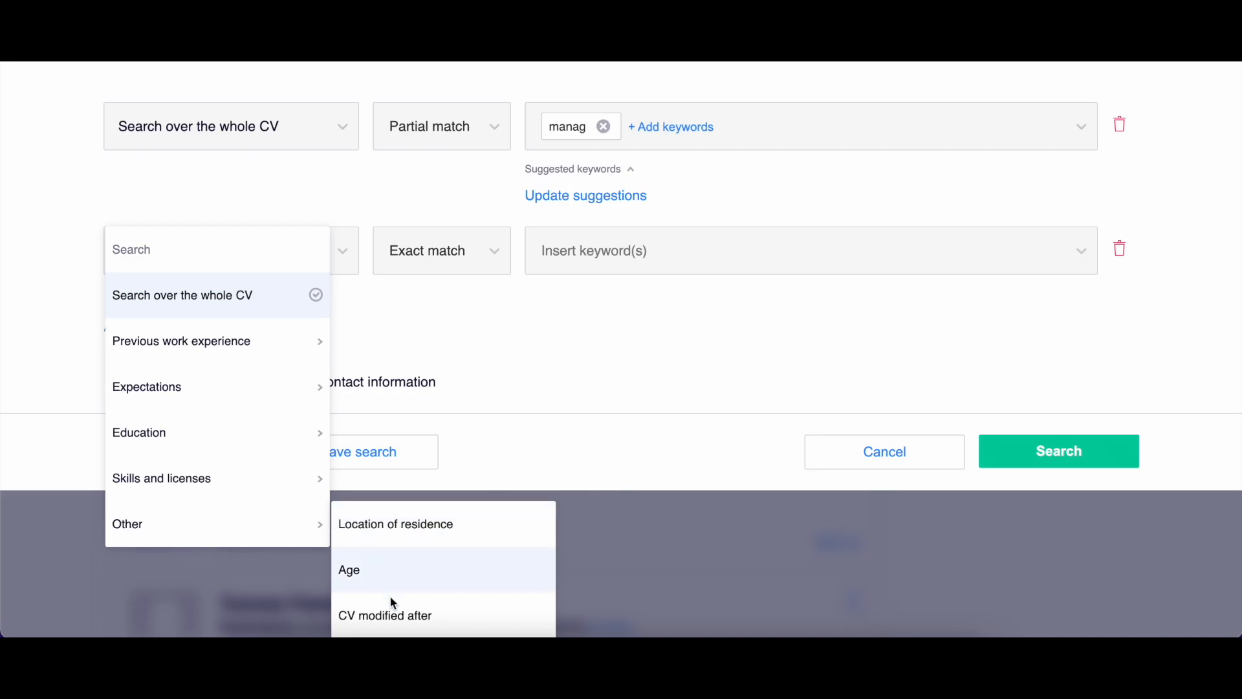
pyautogui.click(383, 522)
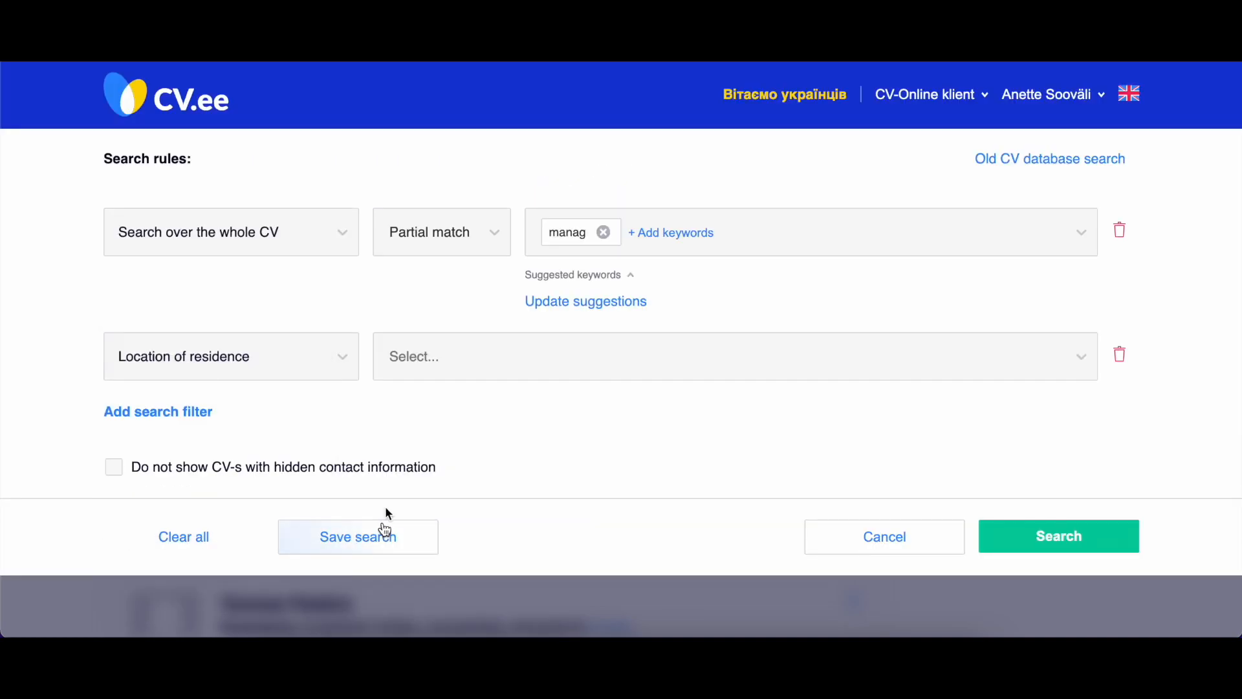
pyautogui.click(425, 361)
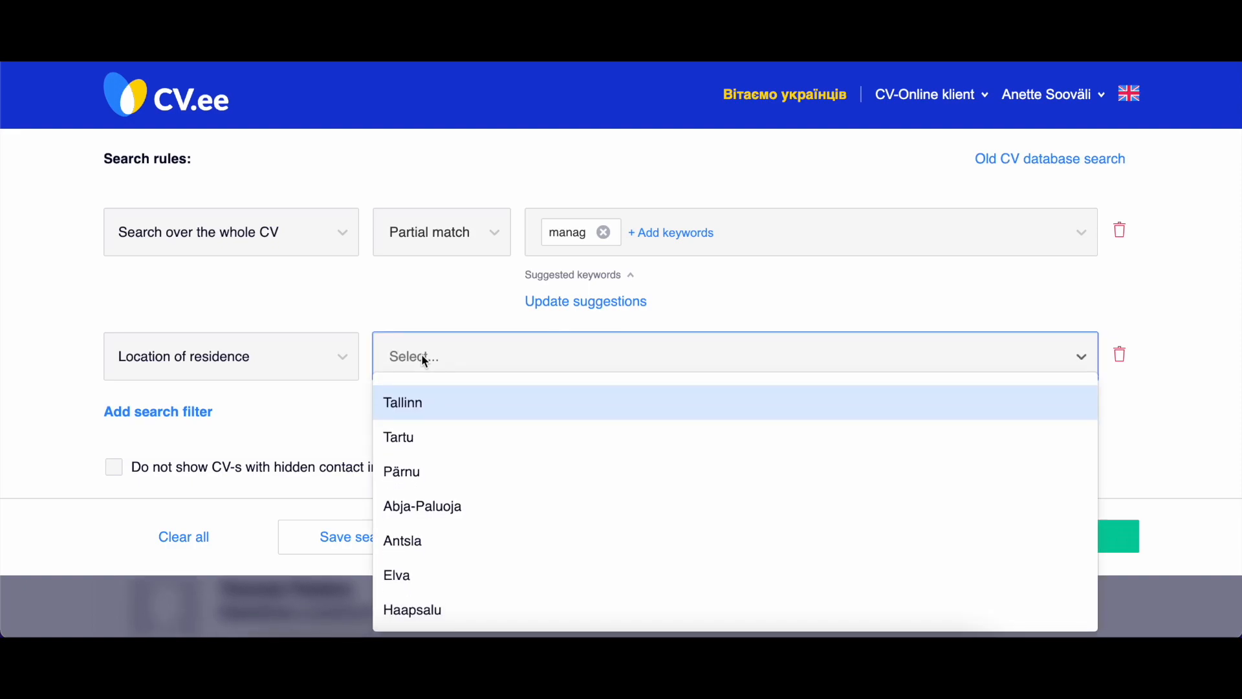
pyautogui.click(412, 406)
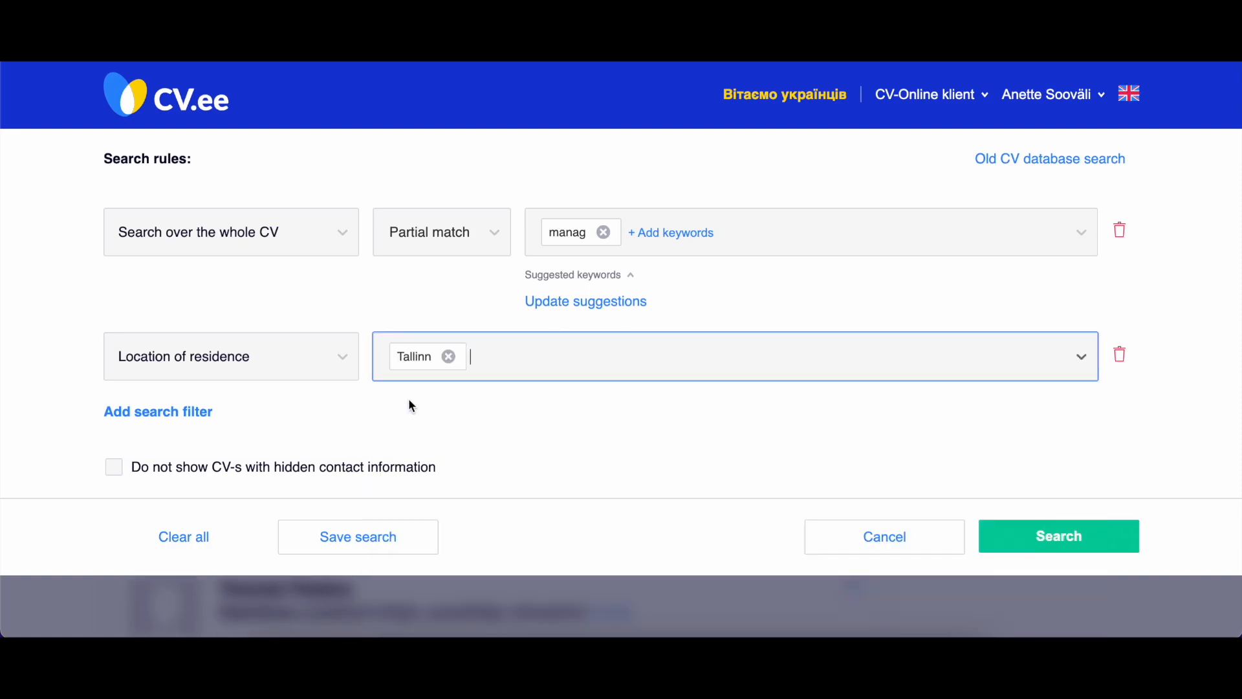
pyautogui.click(328, 277)
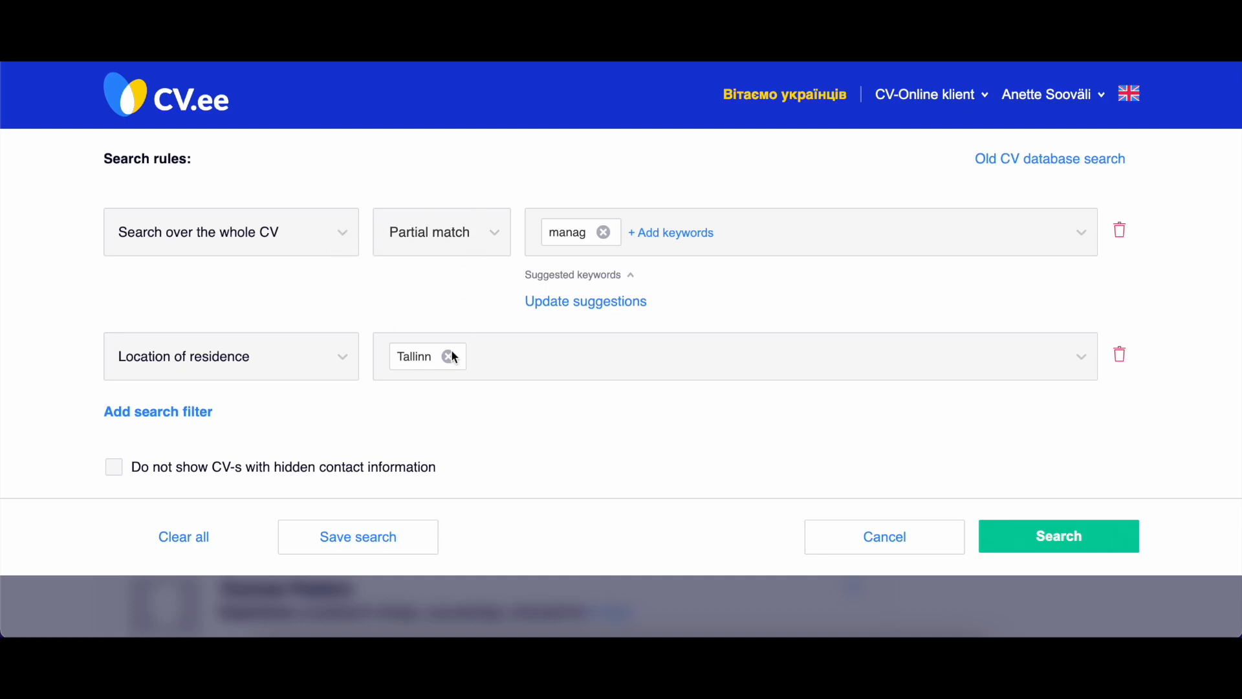
pyautogui.click(500, 352)
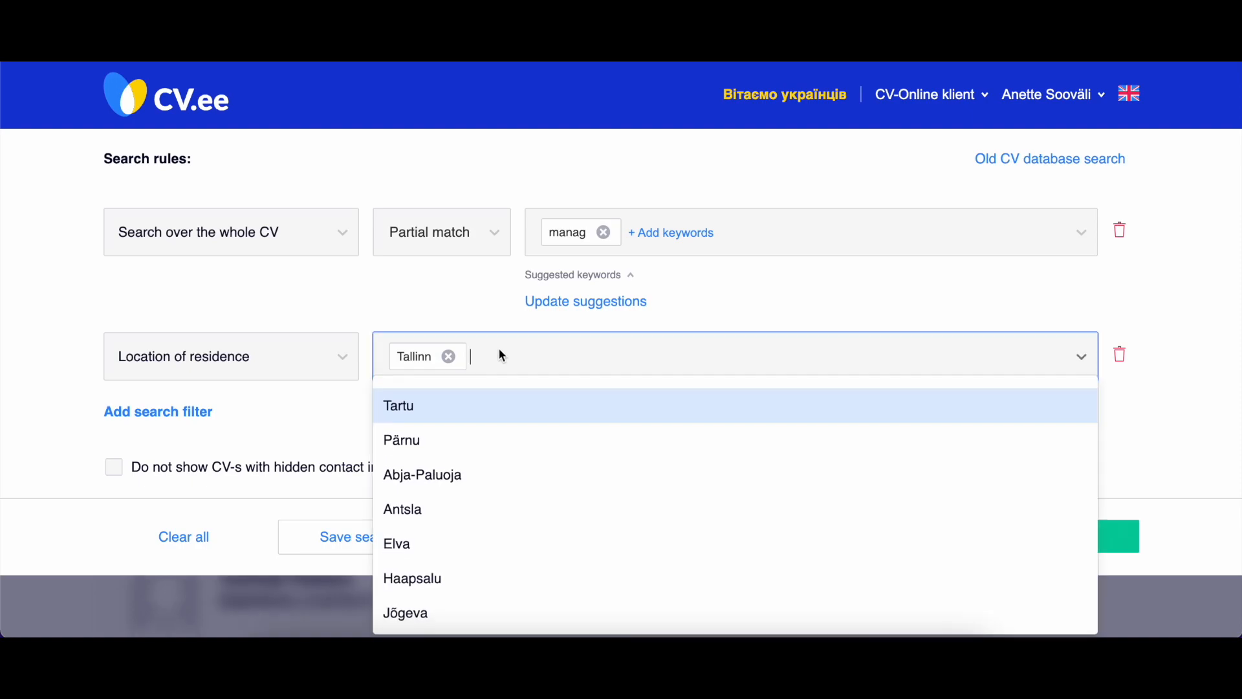
pyautogui.click(485, 408)
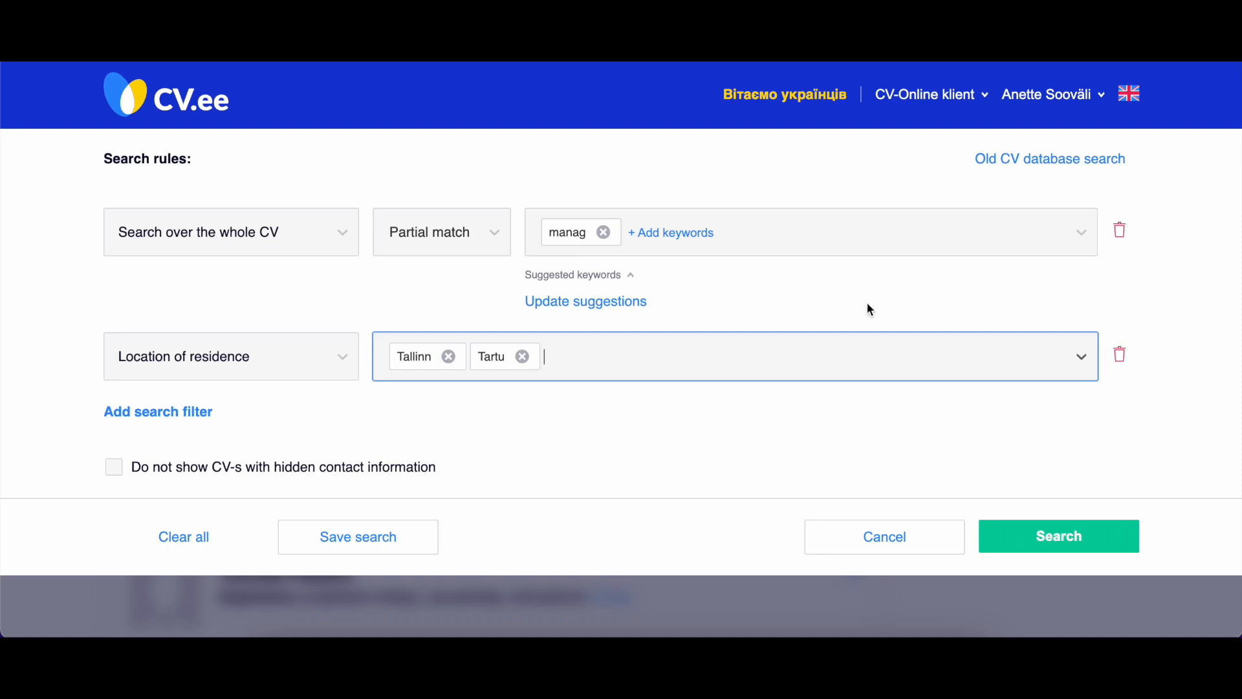
# Delete the Location of residence filter and change the whole-CV filter to CV modified after, updated not later than 3 months.
pyautogui.click(1122, 355)
pyautogui.click(1071, 464)
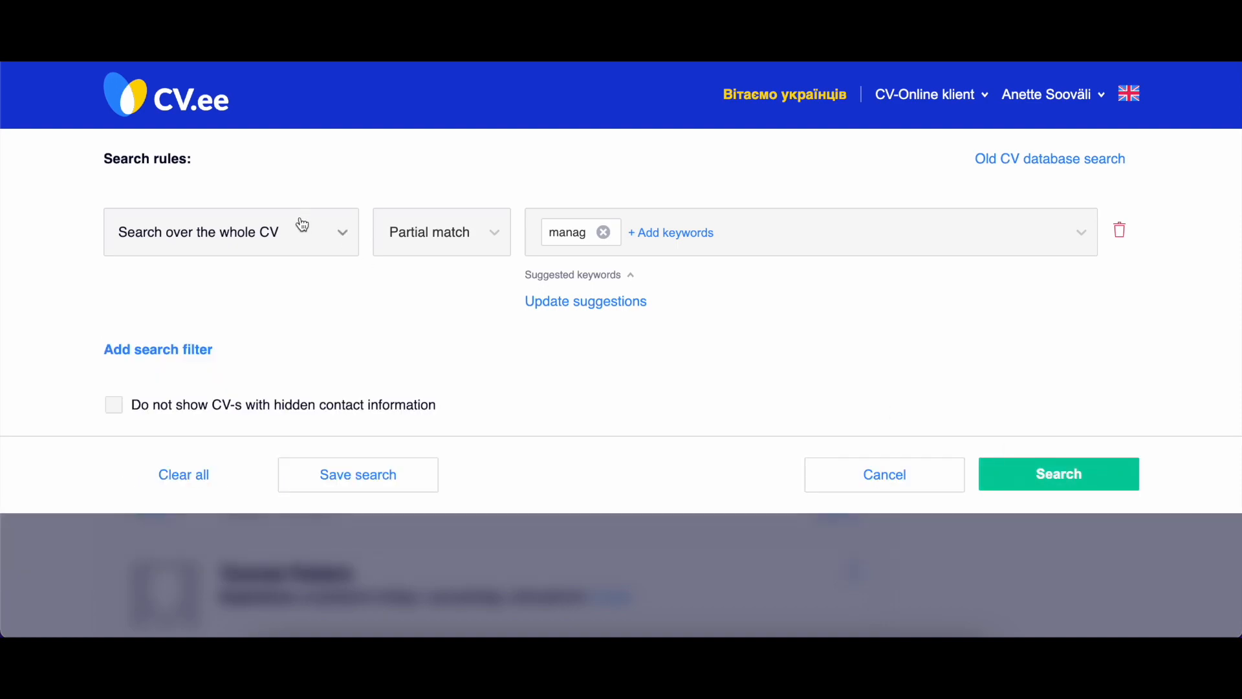
pyautogui.click(331, 231)
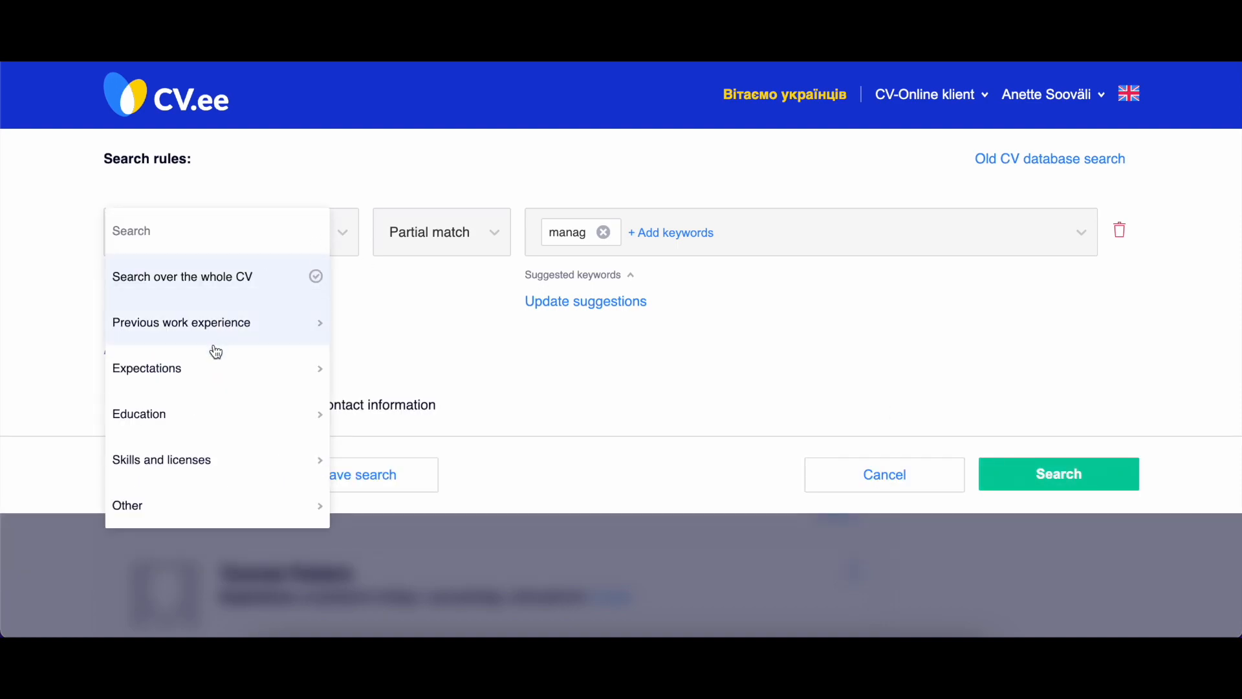
pyautogui.click(204, 510)
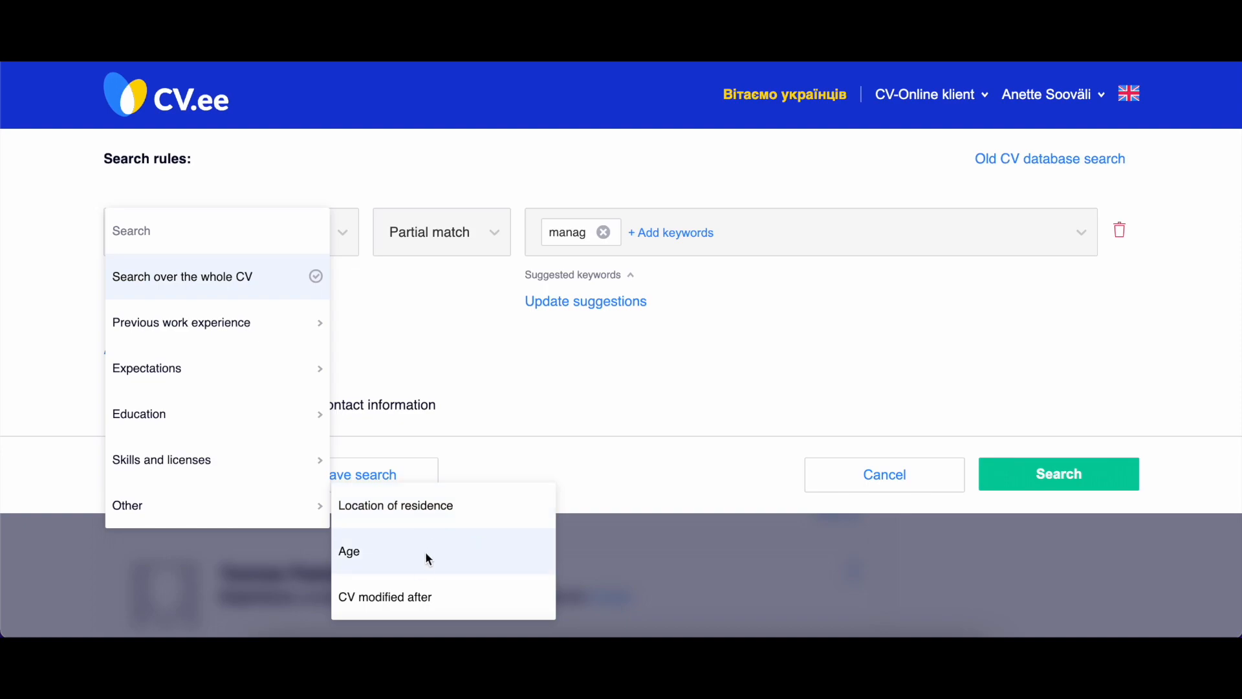
pyautogui.click(401, 606)
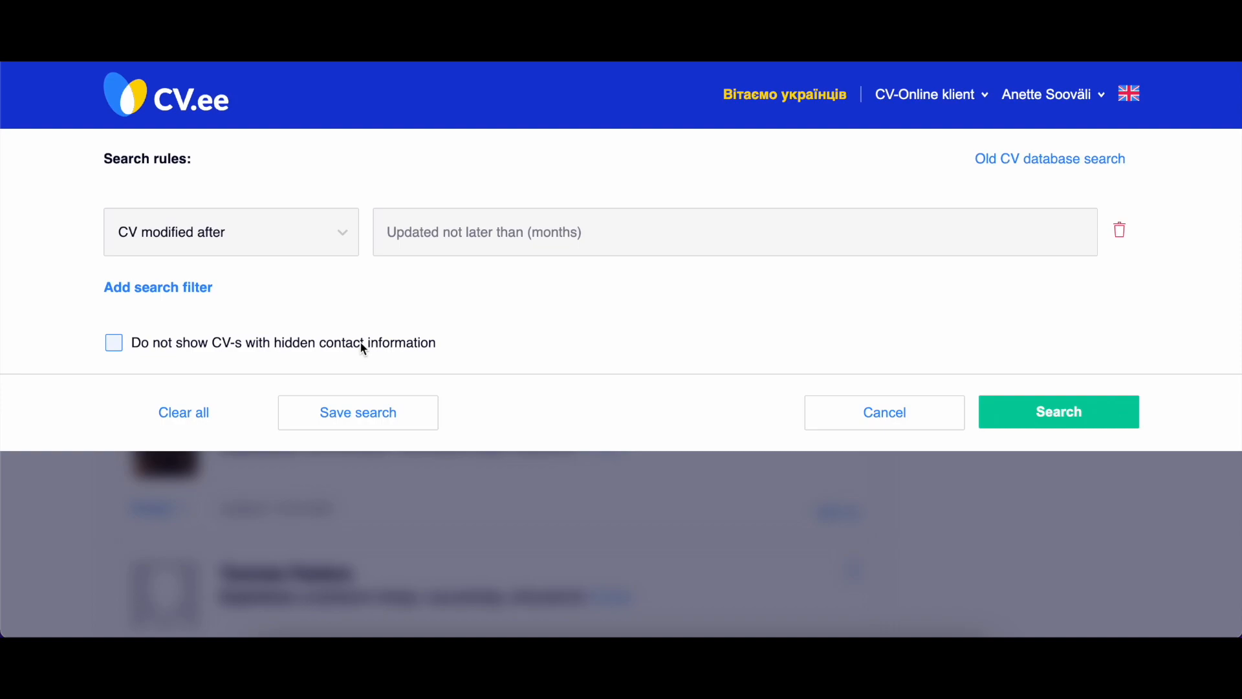
pyautogui.click(424, 231)
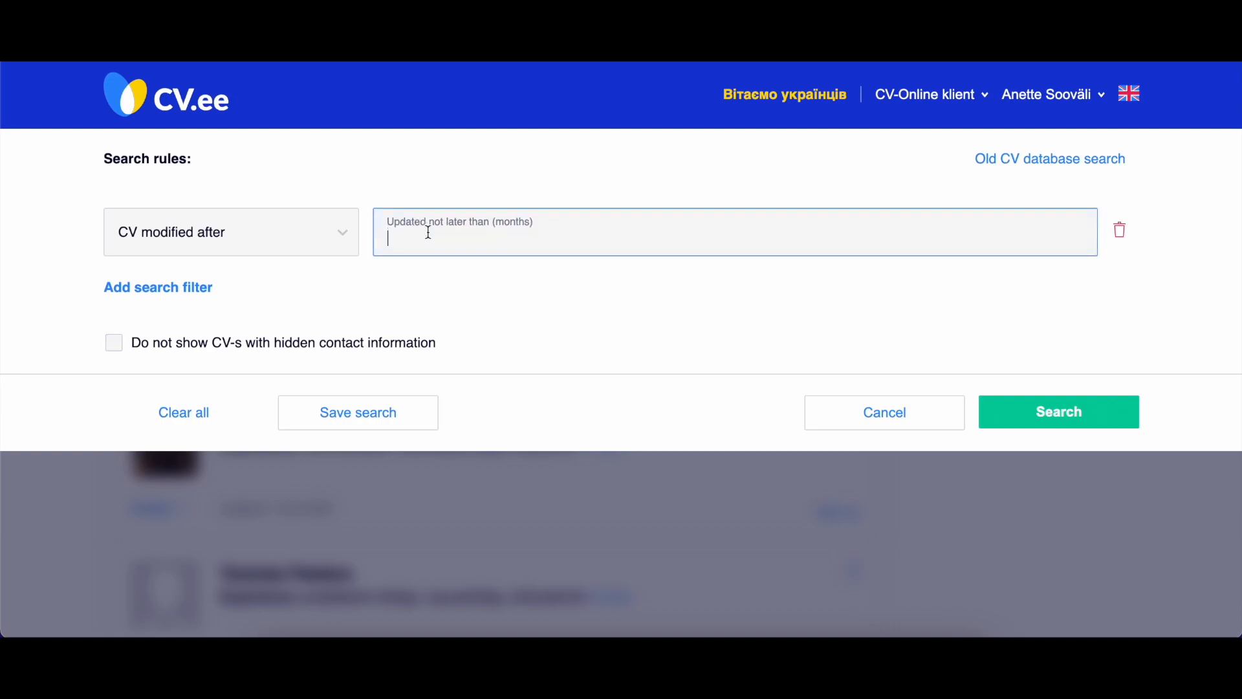
pyautogui.write('3')
pyautogui.click(404, 172)
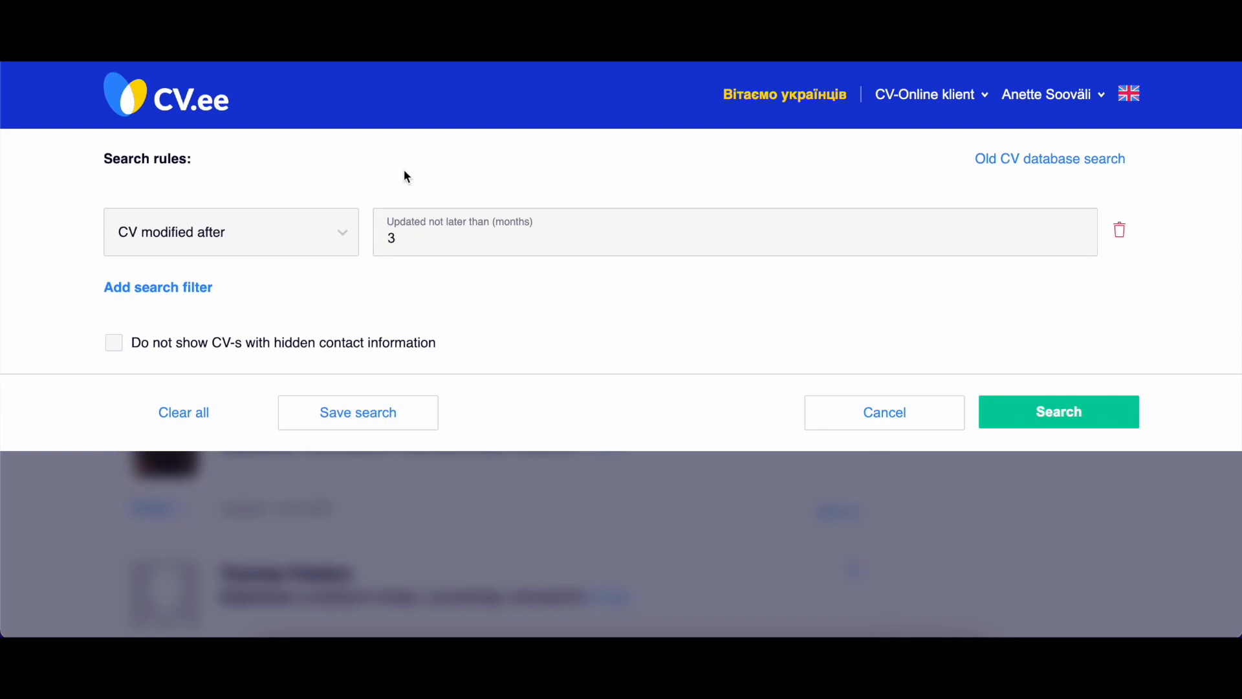